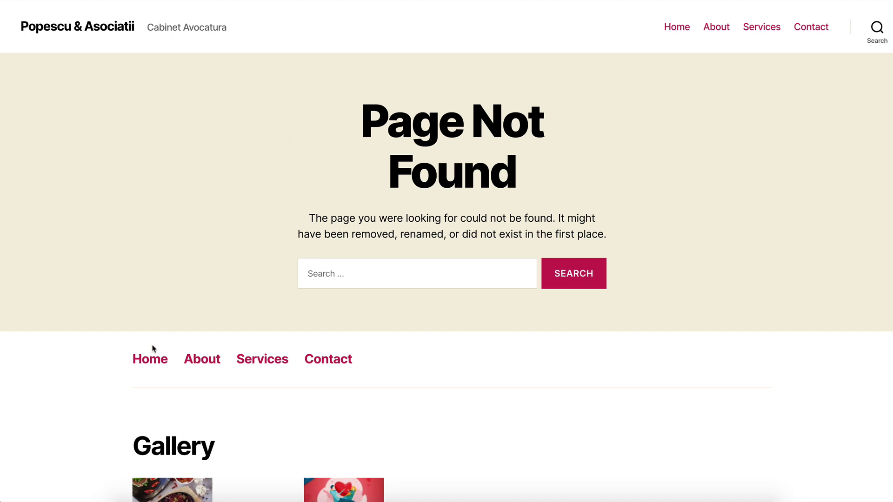
Open the law firm site's home page from the Page Not Found page and look through its sections
left_click(152, 358)
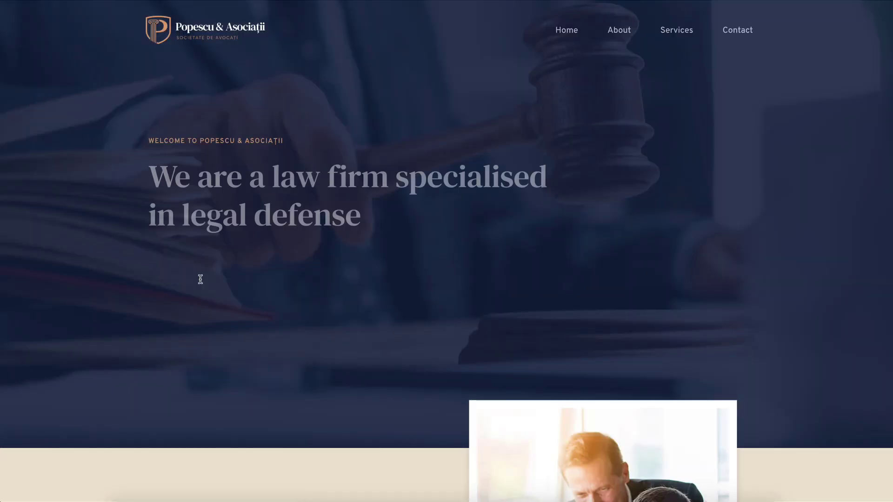
scroll(432, 134, "down", 5)
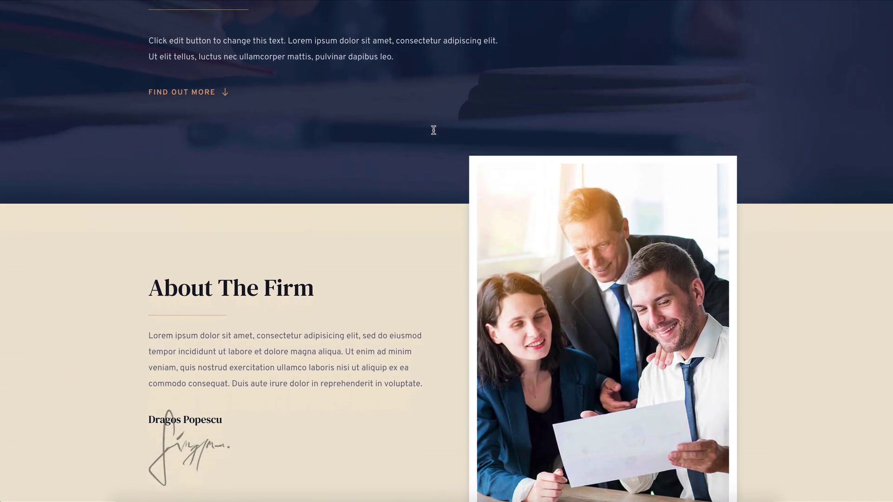
scroll(434, 133, "down", 9)
scroll(433, 134, "up", 15)
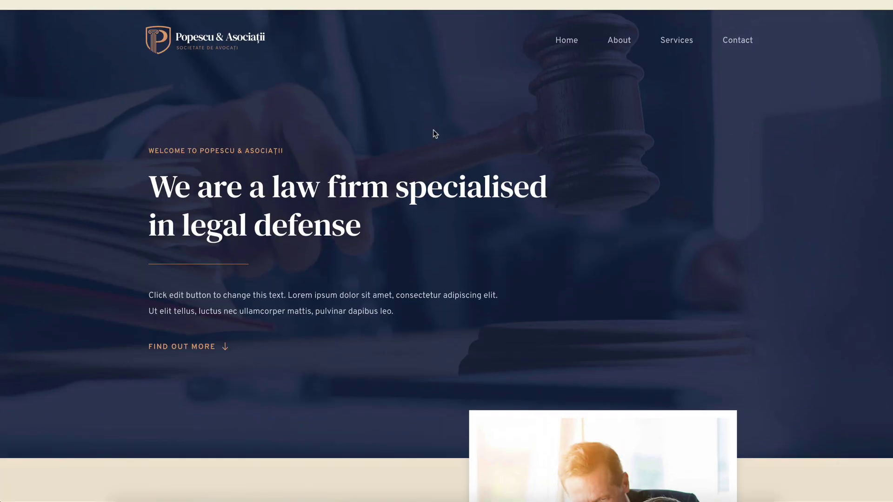
key("alt+Left")
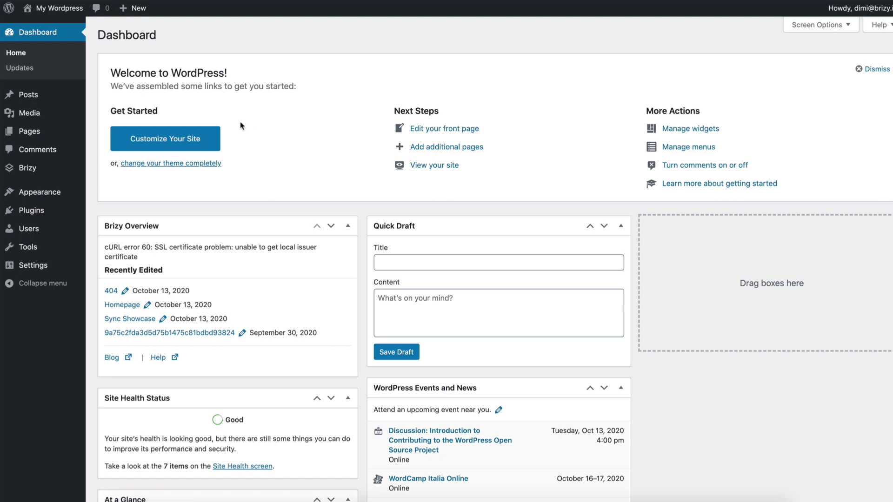
Create a new Brizy template titled 404
mouse_move(41, 168)
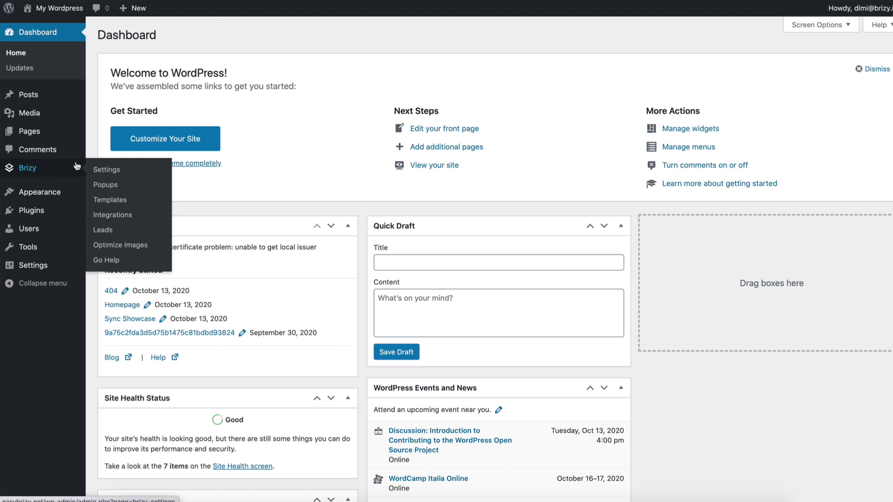
left_click(110, 200)
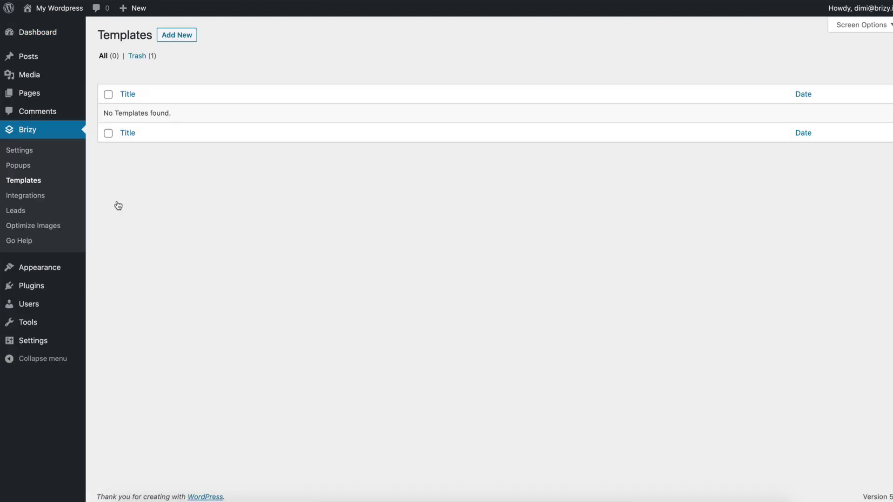
left_click(191, 42)
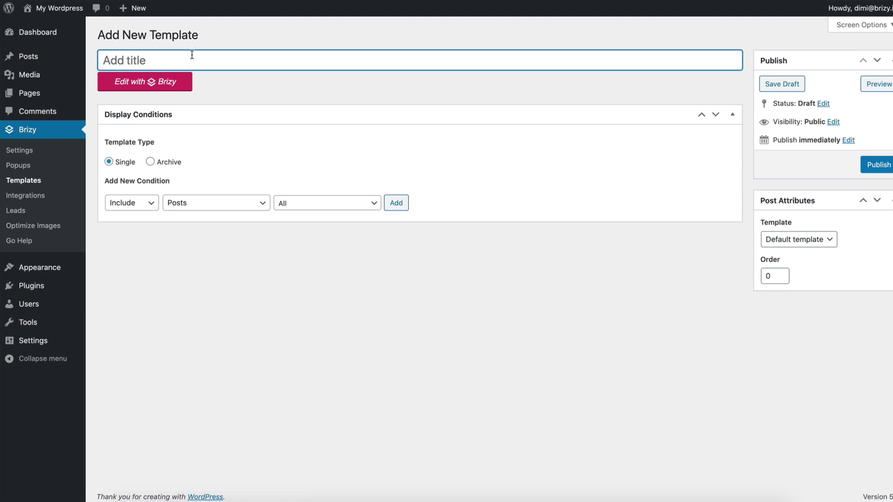
left_click(240, 298)
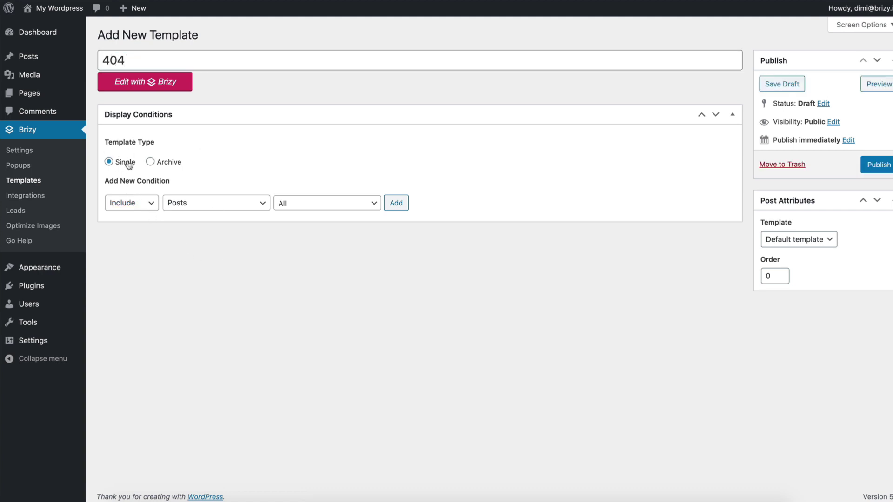
Add a display condition that includes the 404 page and publish the template
left_click(218, 207)
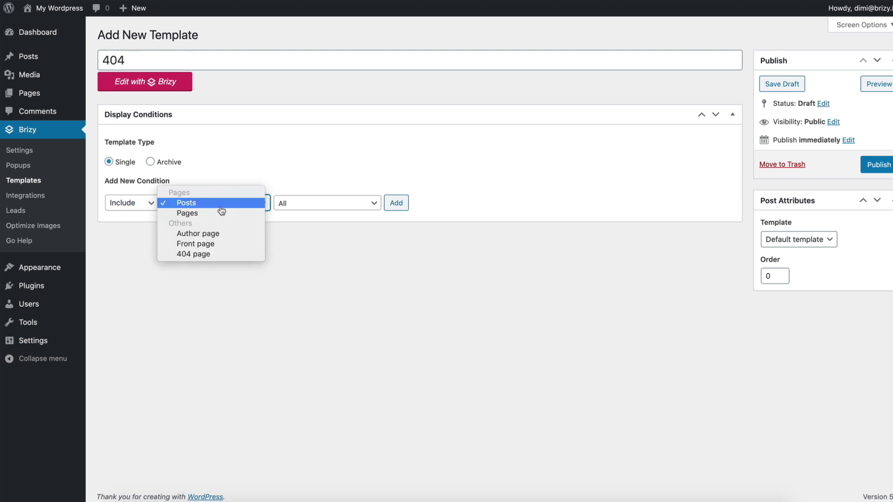
left_click(216, 254)
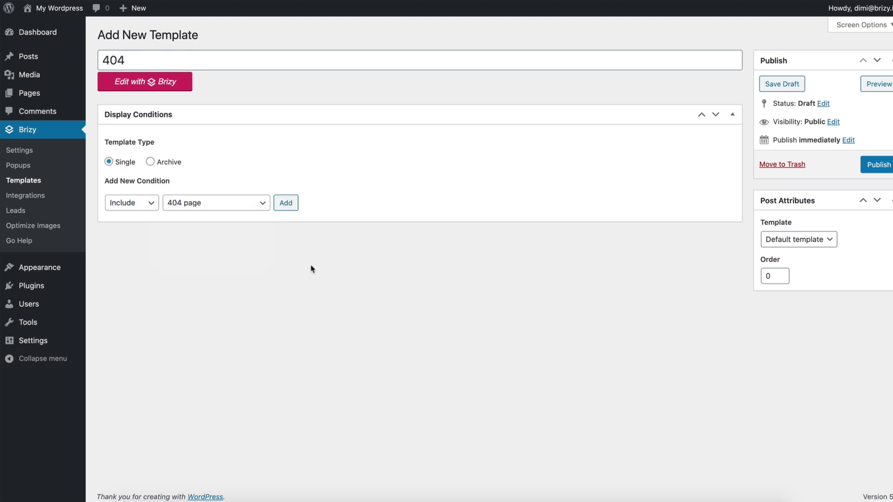
left_click(286, 204)
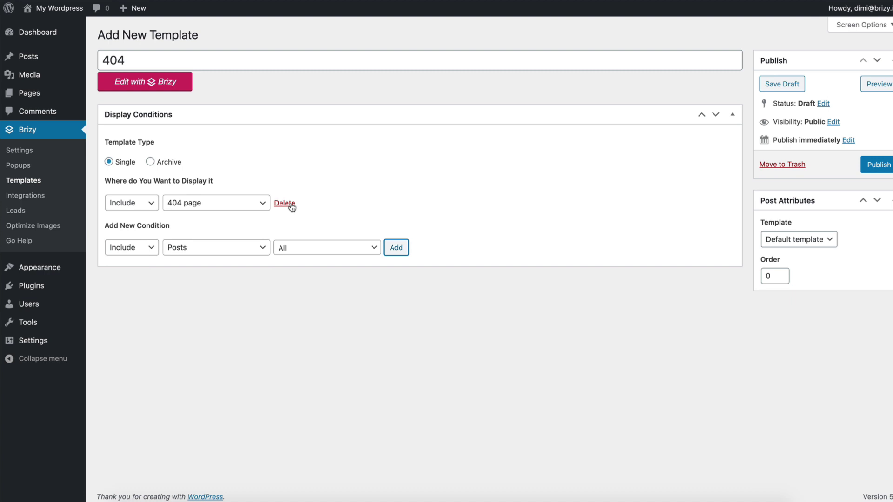
left_click(869, 167)
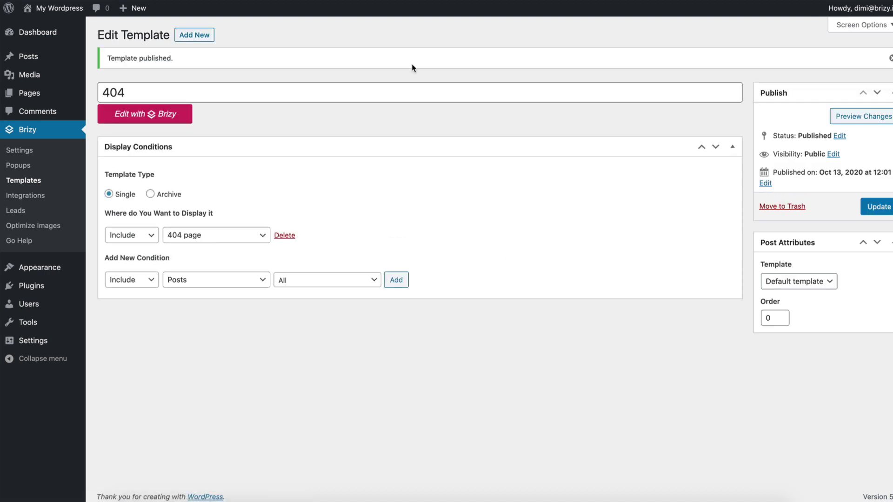
Open the template in the Brizy editor and insert a blank block between the header and footer
left_click(178, 114)
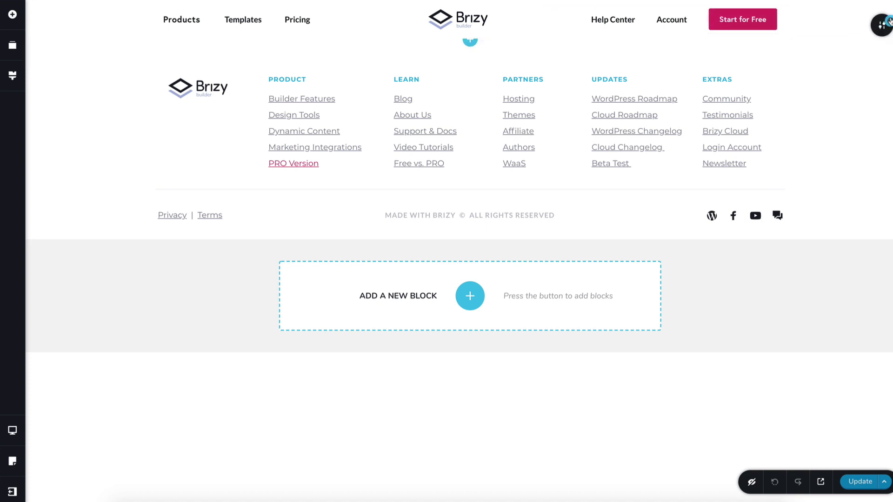
left_click_drag(880, 38, 882, 80)
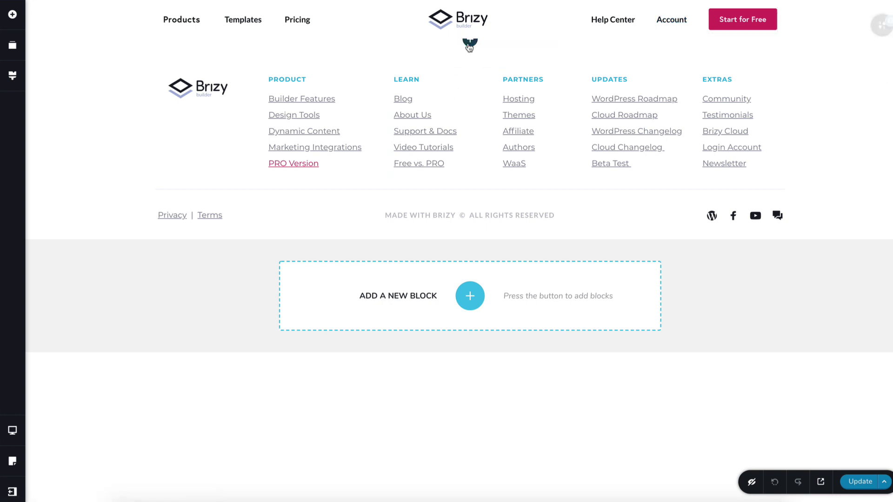
left_click(469, 45)
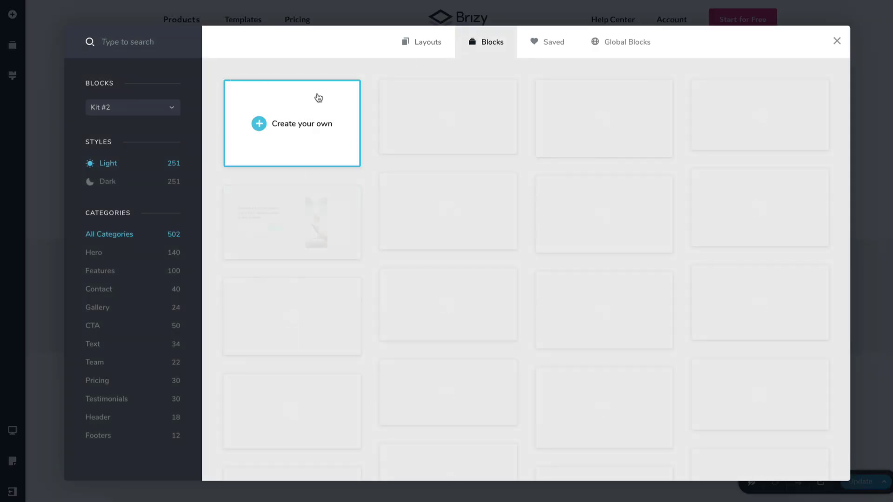
left_click(324, 124)
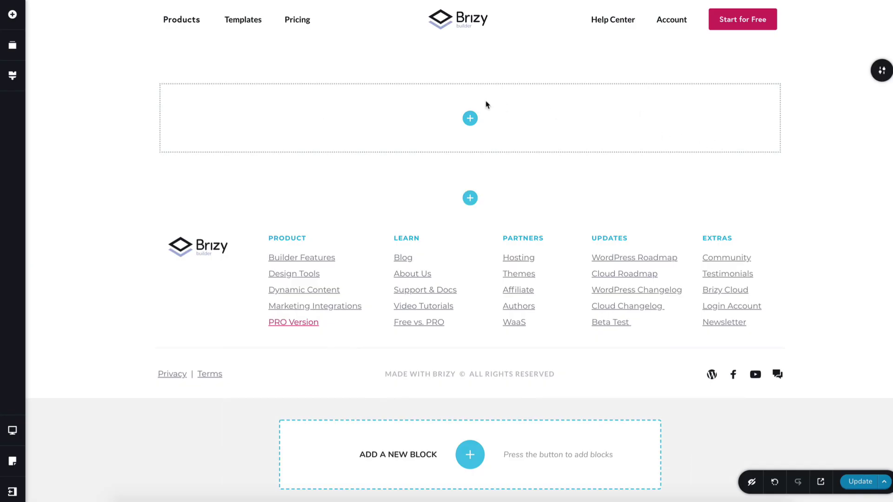
Give the blank block a solid #A7B2DC background overlay and lower its opacity to a pale tint
mouse_move(882, 74)
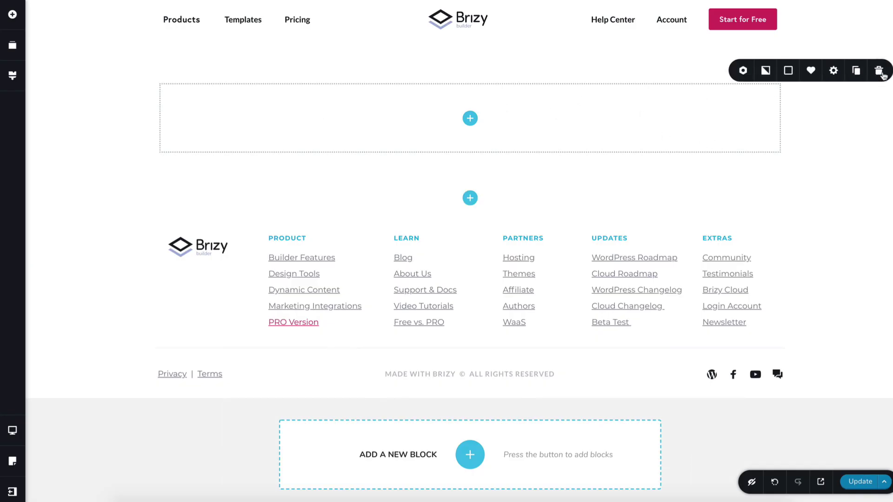
left_click(788, 71)
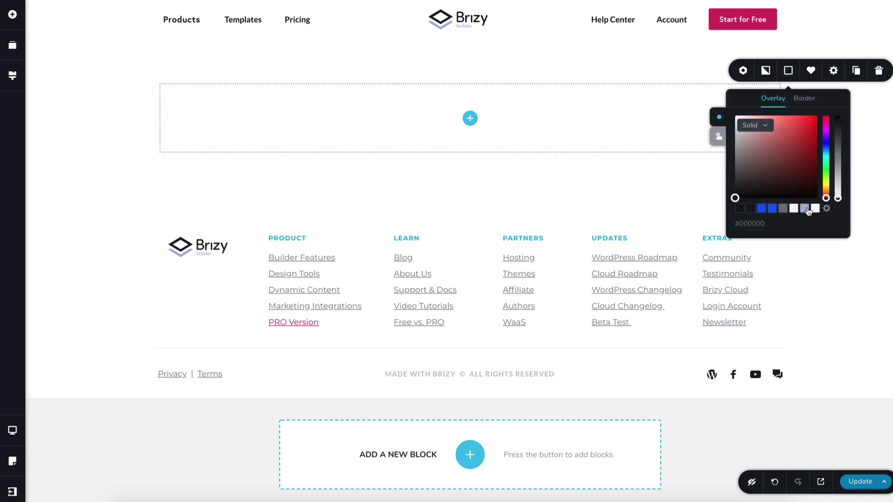
left_click(807, 210)
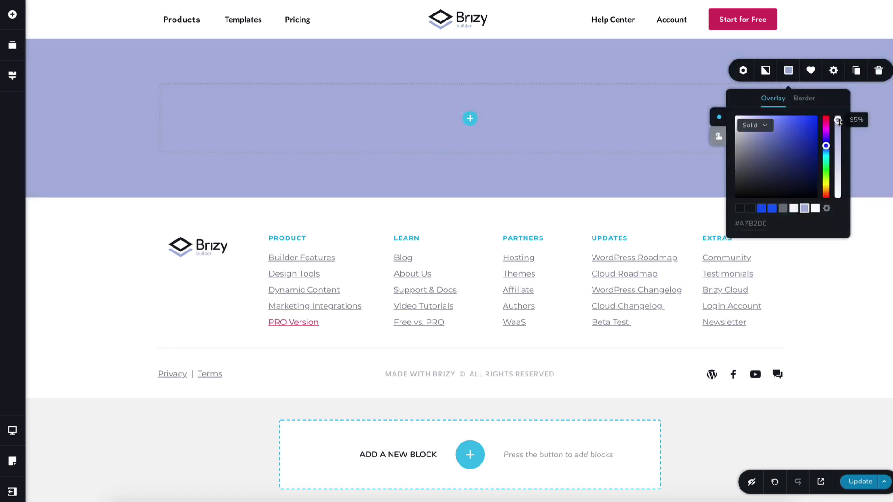
left_click_drag(838, 121, 840, 165)
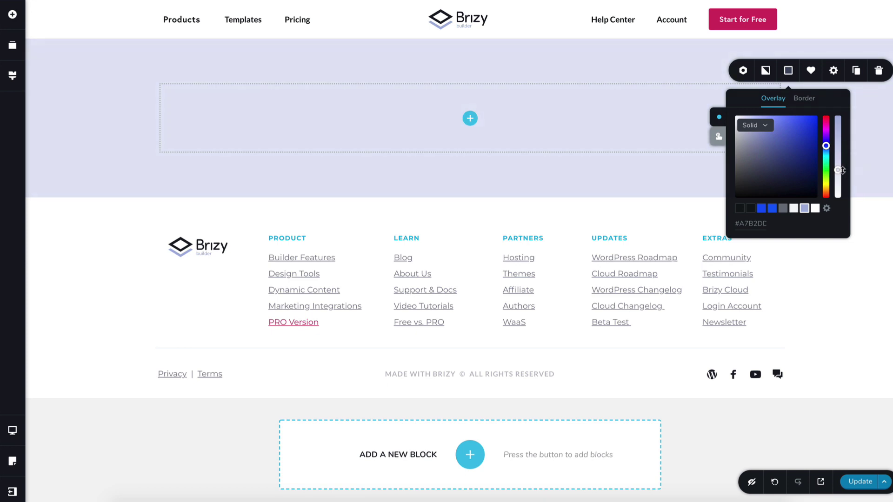
Add a text element to the tinted block and place a Lottie animation below it
left_click(12, 15)
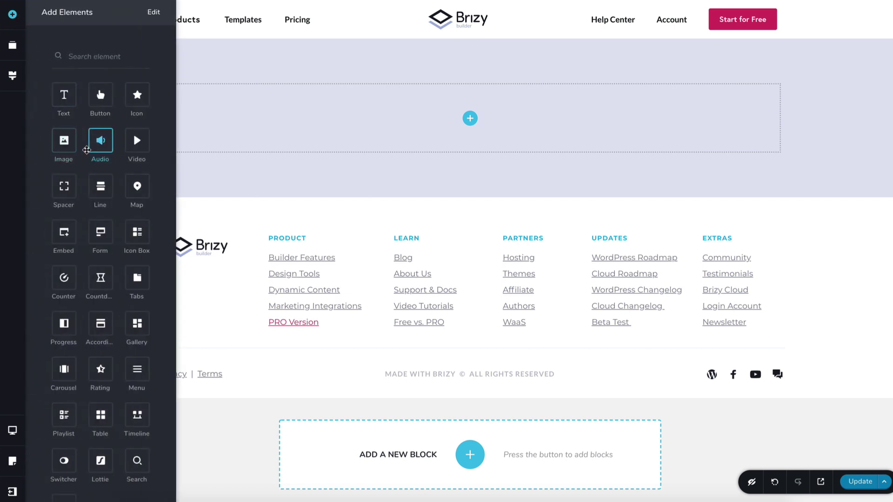
left_click_drag(167, 89, 470, 122)
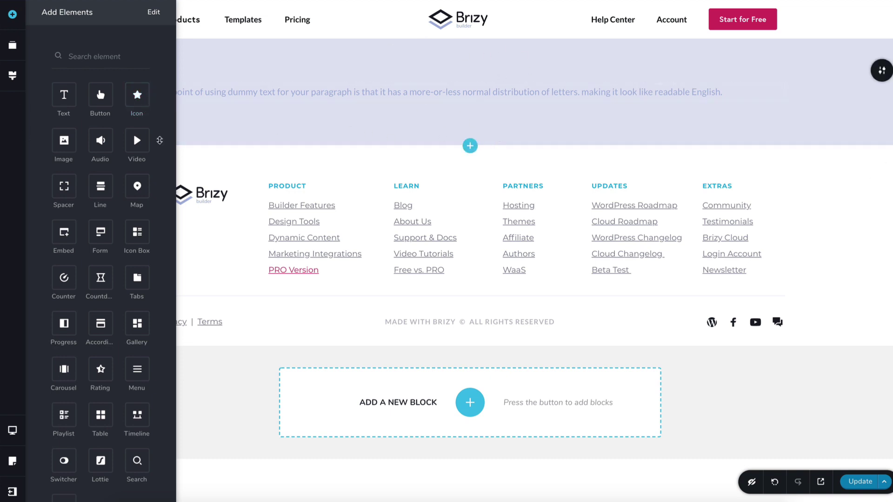
scroll(96, 128, "down", 5)
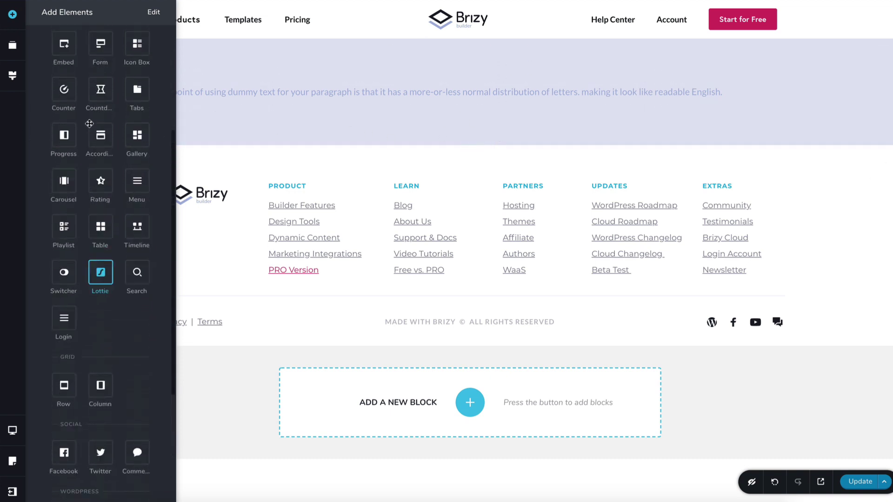
scroll(89, 123, "up", 5)
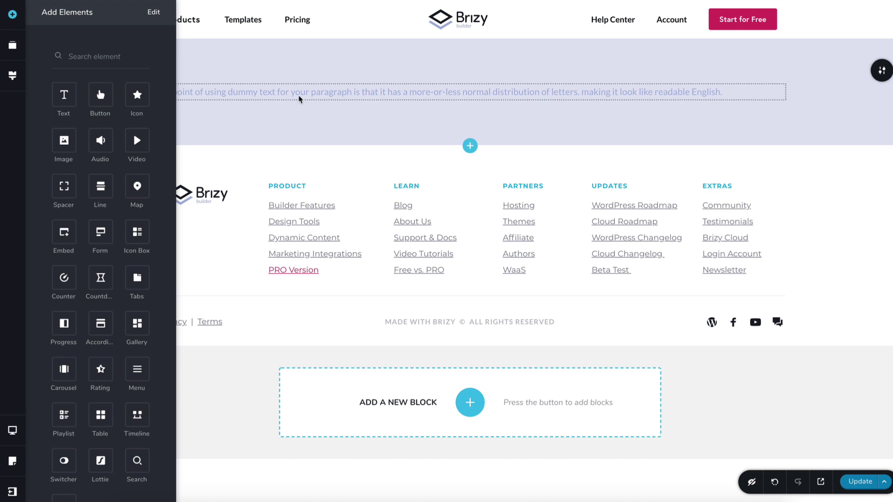
left_click(114, 57)
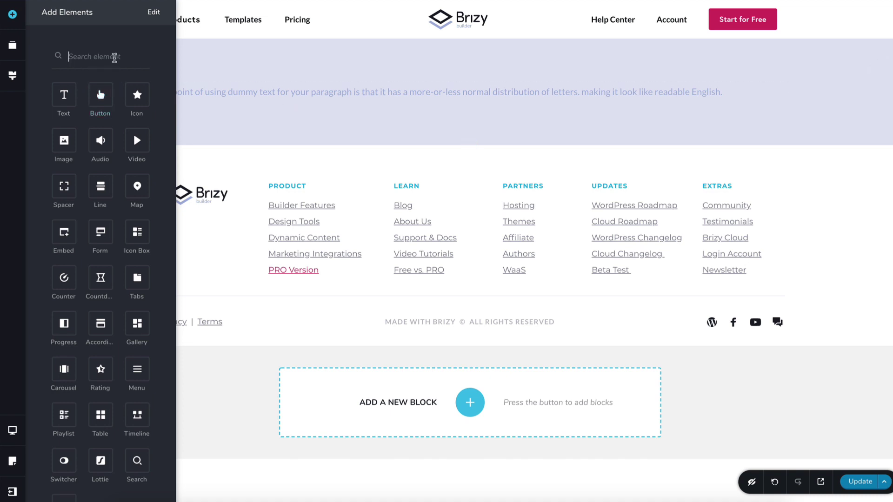
type("lot")
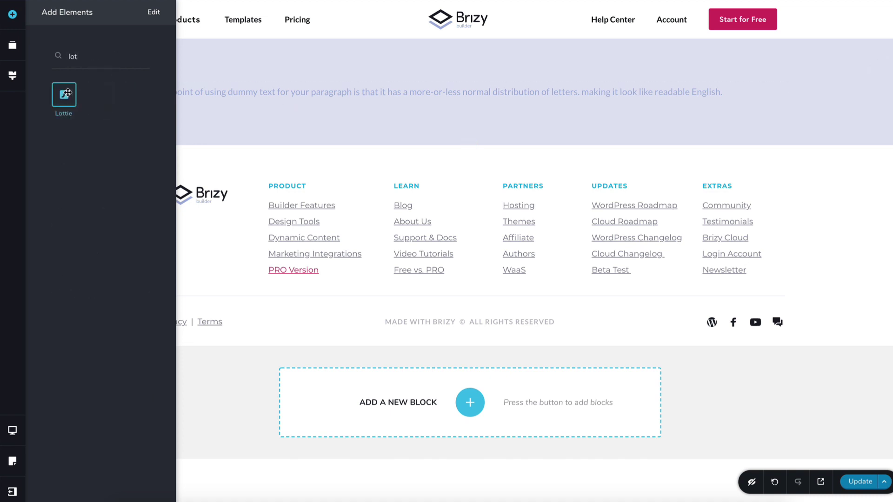
left_click_drag(68, 93, 441, 112)
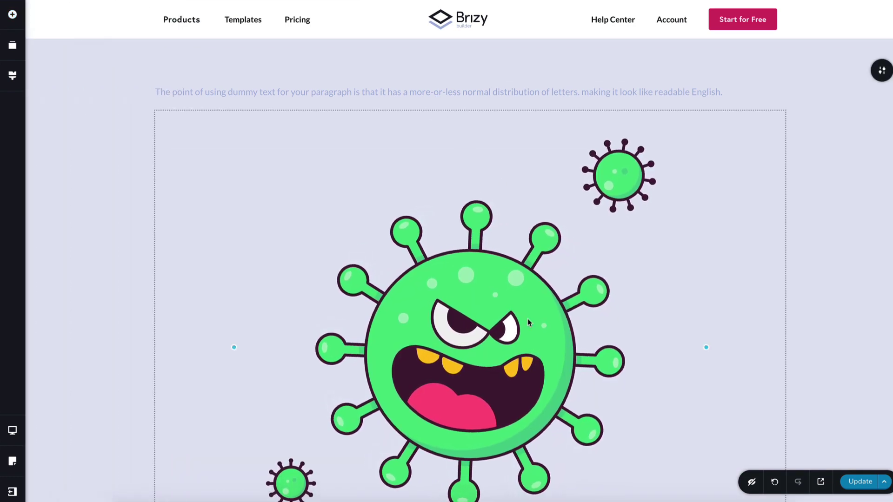
Shrink the Lottie animation to about a third of its initial width
scroll(628, 256, "down", 3)
left_click_drag(704, 204, 551, 151)
scroll(553, 155, "up", 1)
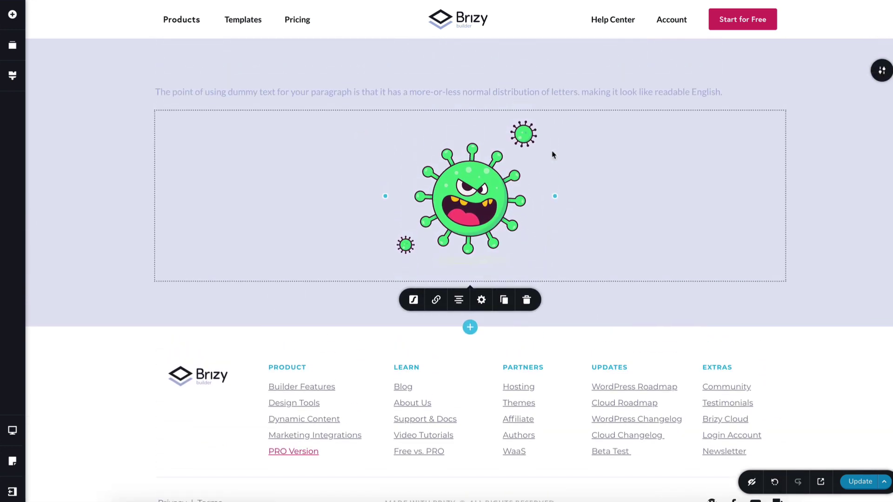
Duplicate the text element and place the copy below the Lottie animation
left_click(506, 91)
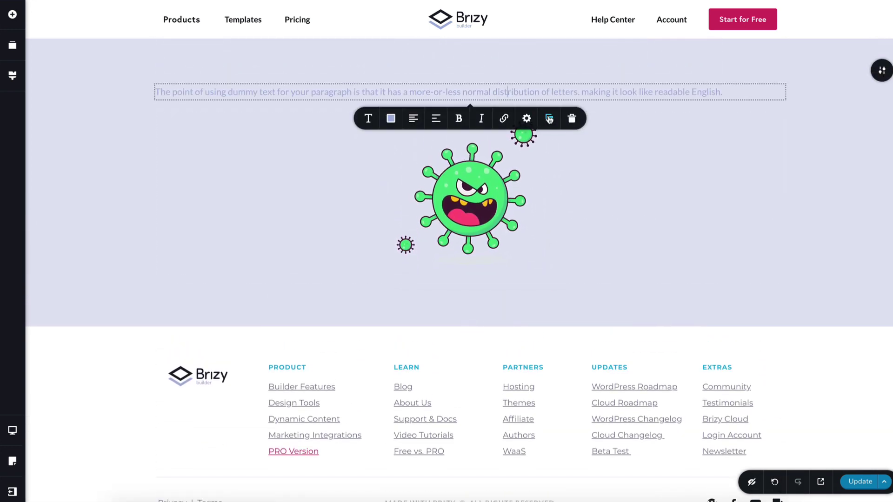
left_click(549, 119)
left_click_drag(326, 118, 377, 304)
Add a button element below the lower text
left_click(12, 14)
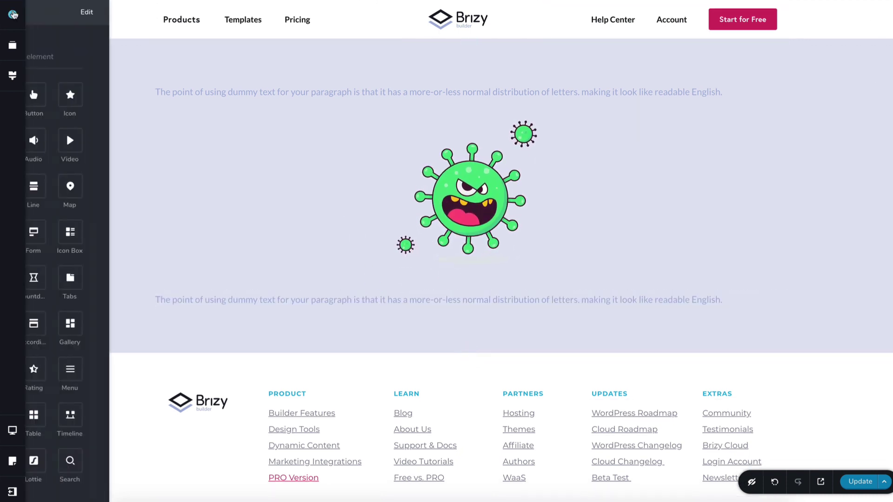
type("butt")
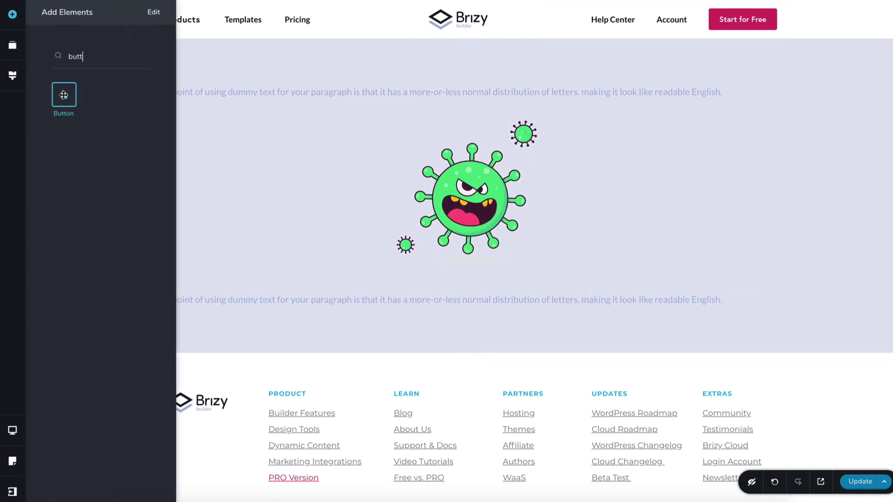
left_click_drag(64, 95, 489, 319)
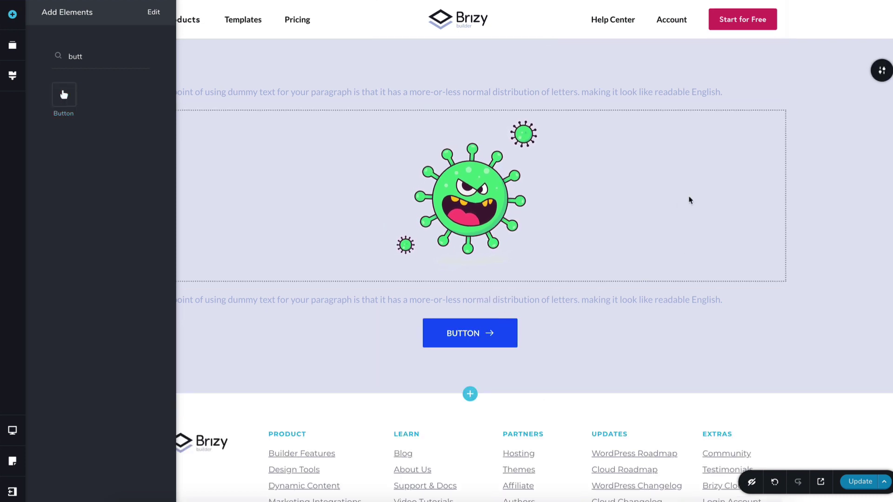
left_click(834, 191)
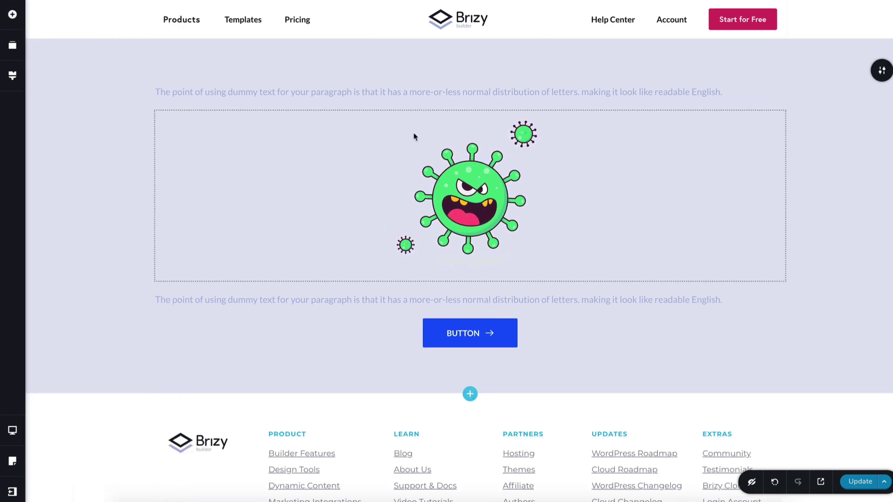
Set the color of the text above the animation to #111518
left_click(458, 88)
left_click(391, 119)
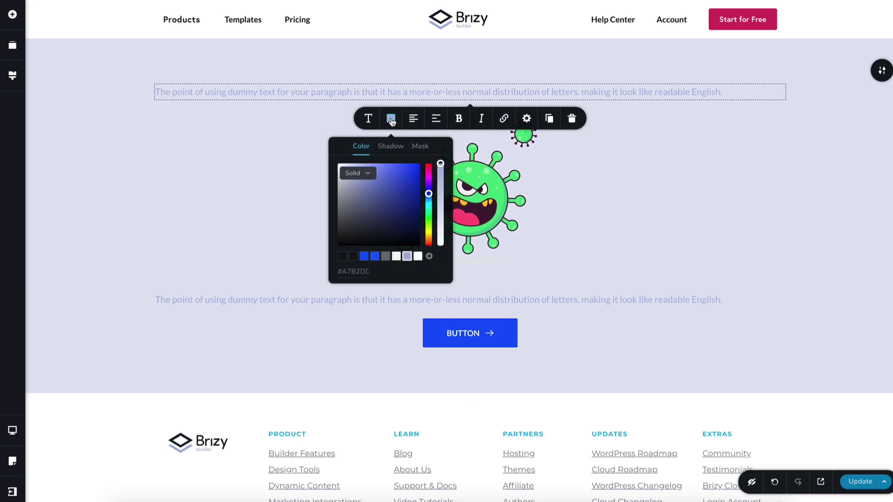
left_click(342, 257)
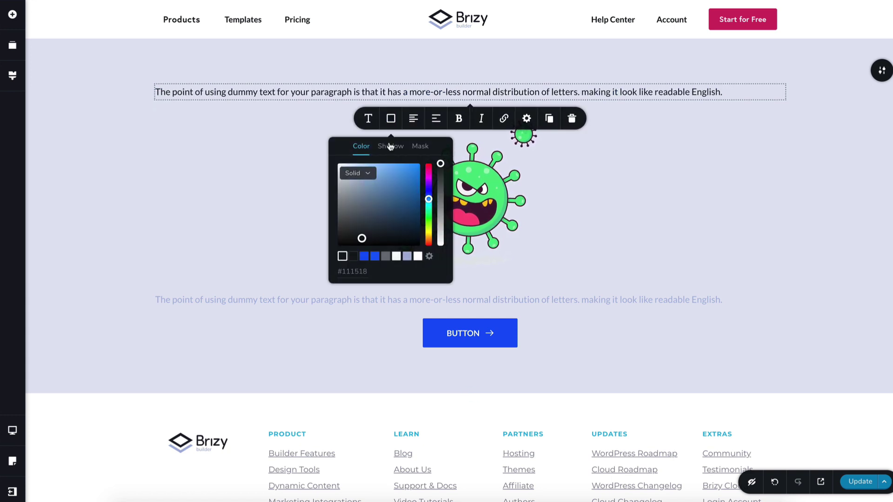
Replace the text above the animation with "Sorry, we can't find it ...." and center it
triple_click(408, 92)
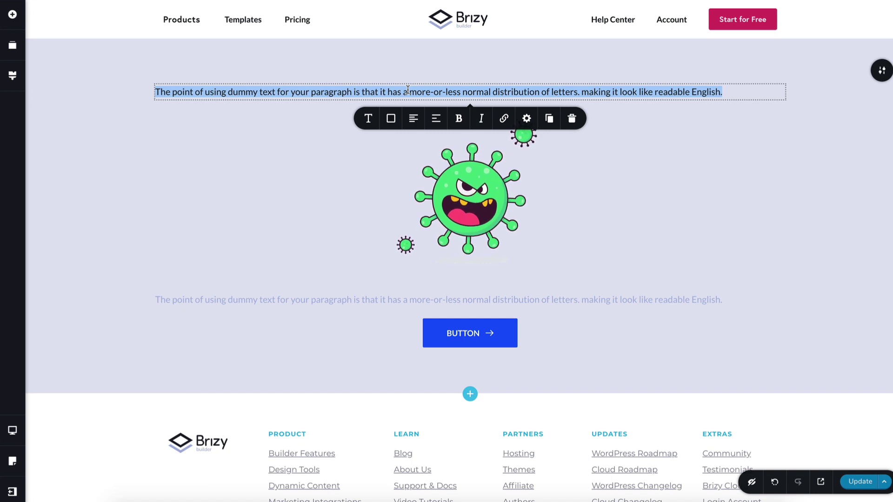
type("s")
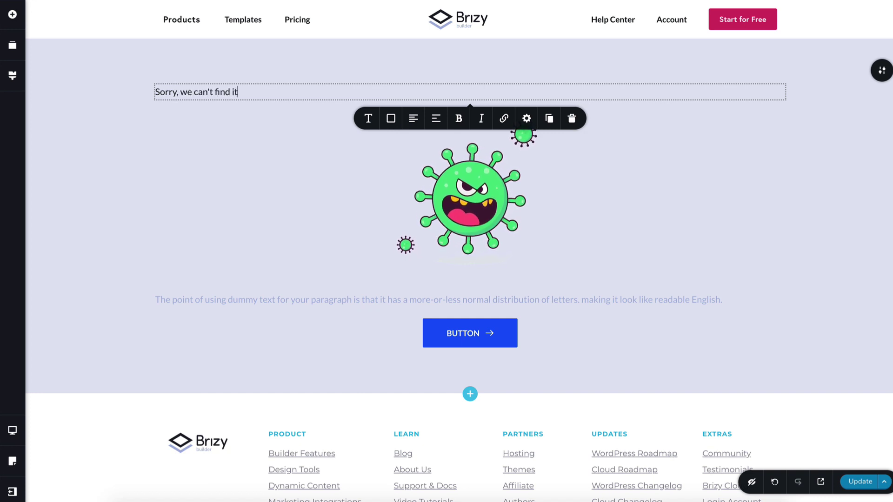
left_click(414, 119)
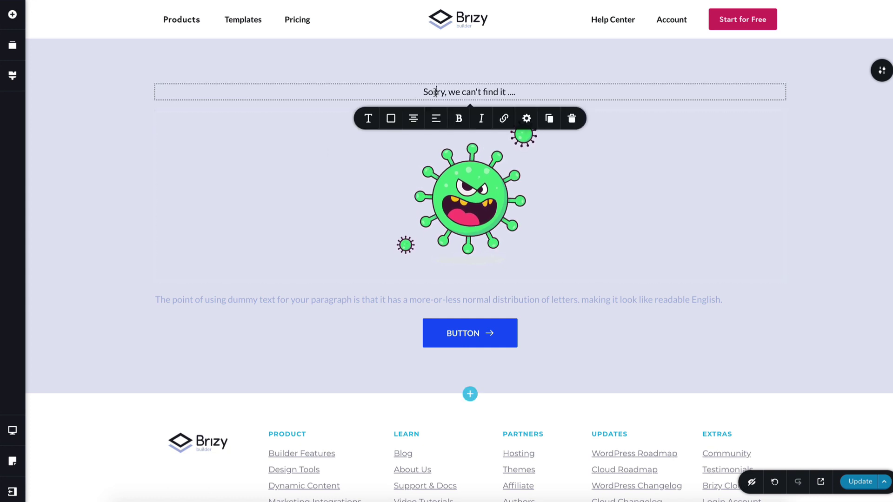
Set the heading's typography to size 35, Bold weight and a line height of 1.5
left_click(368, 118)
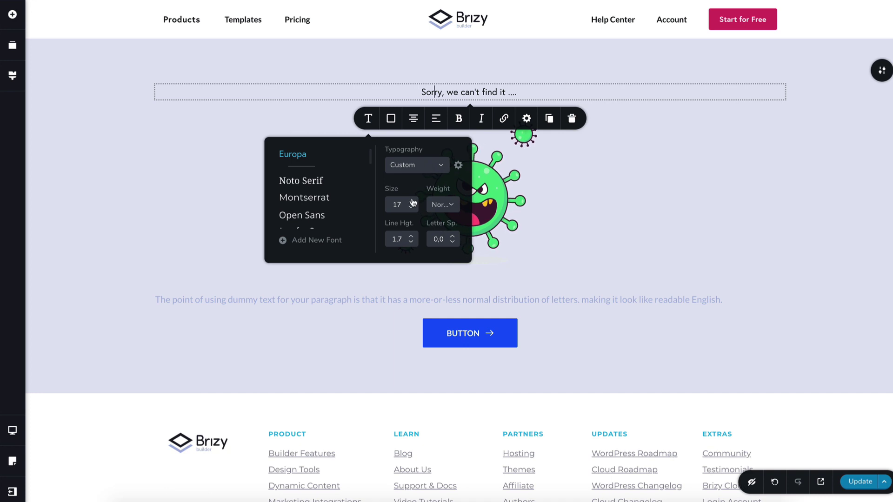
double_click(397, 204)
type("35")
left_click(445, 207)
left_click(443, 239)
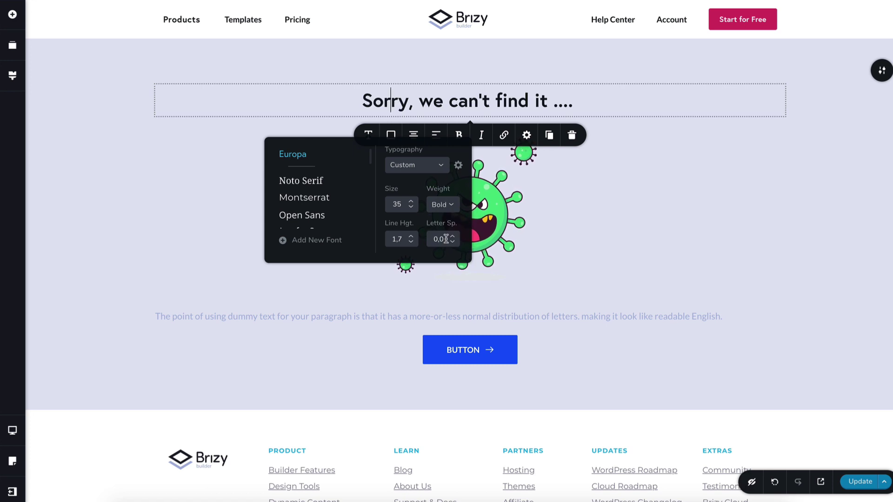
left_click(411, 242)
left_click(411, 242)
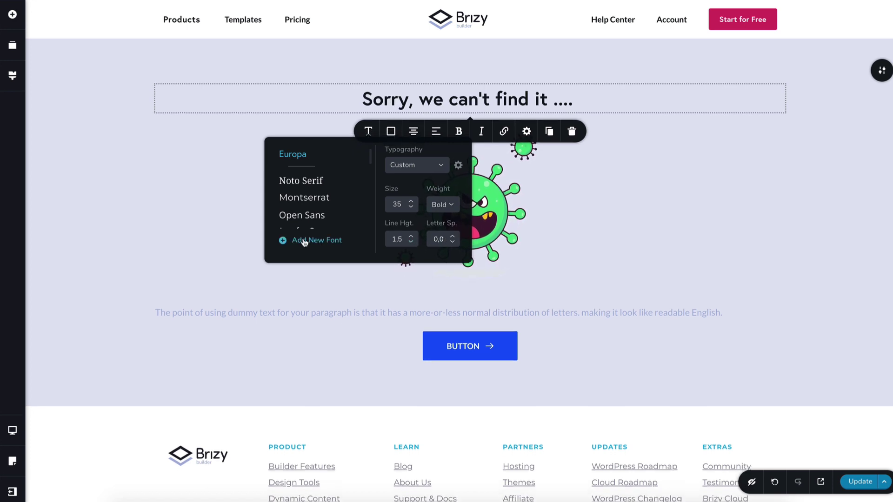
left_click(152, 195)
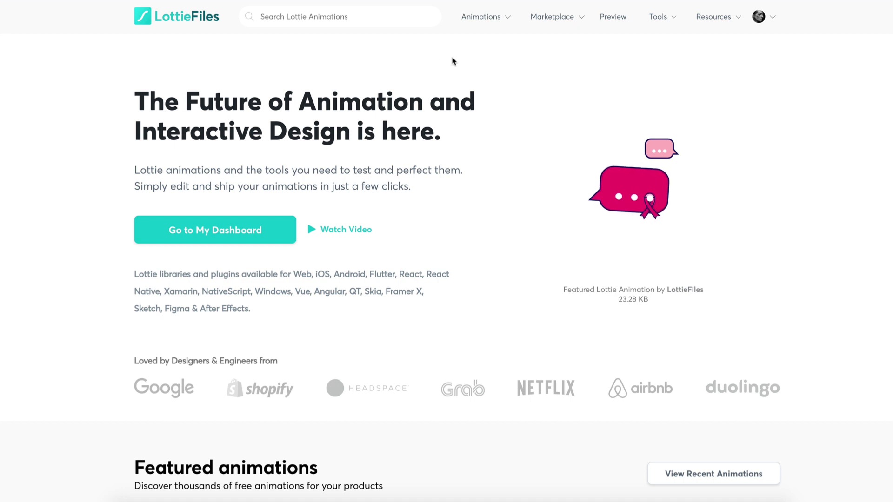
Switch to the LottieFiles website, search for "404" animations and limit the results to the Free type
scroll(463, 83, "down", 10)
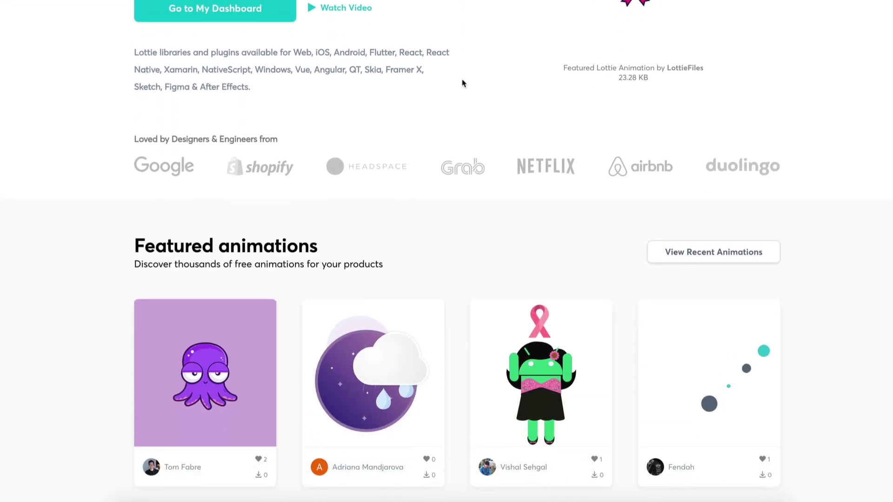
scroll(450, 131, "down", 2)
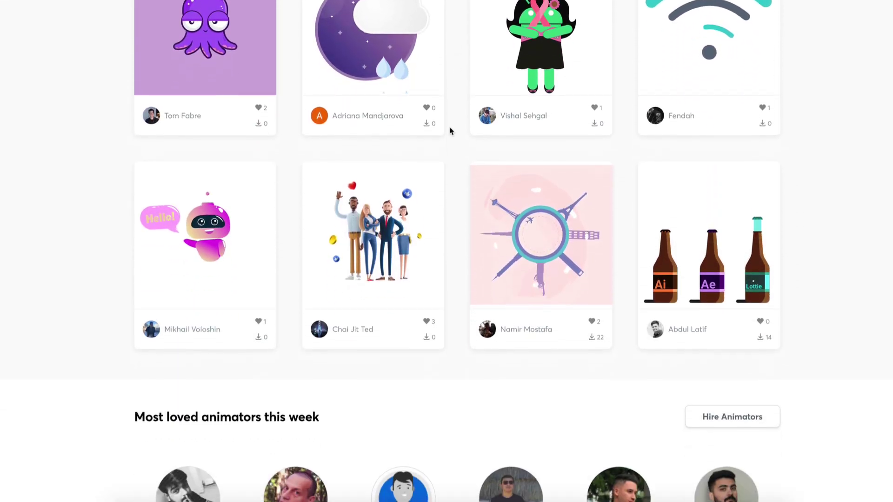
scroll(451, 165, "up", 12)
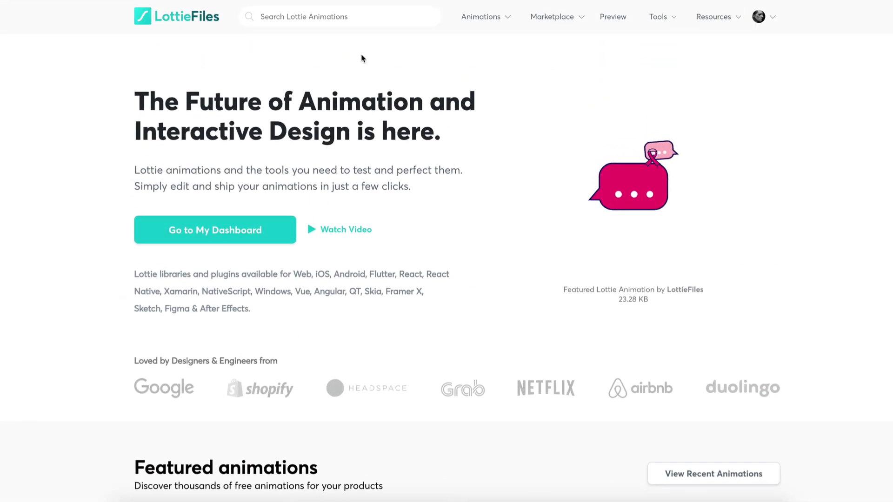
left_click(335, 22)
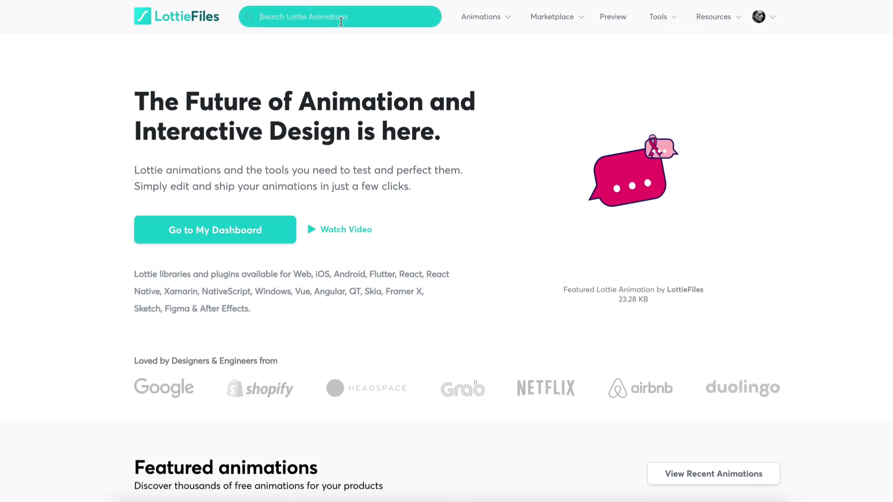
type("404")
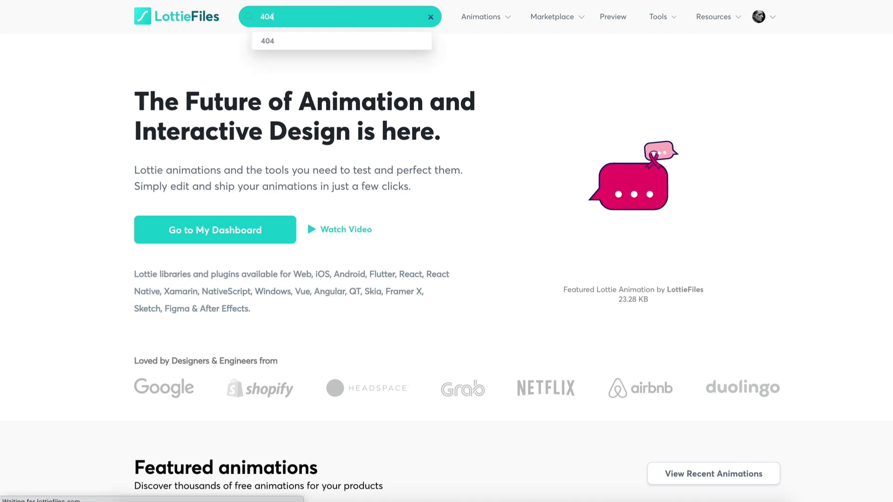
key("Return")
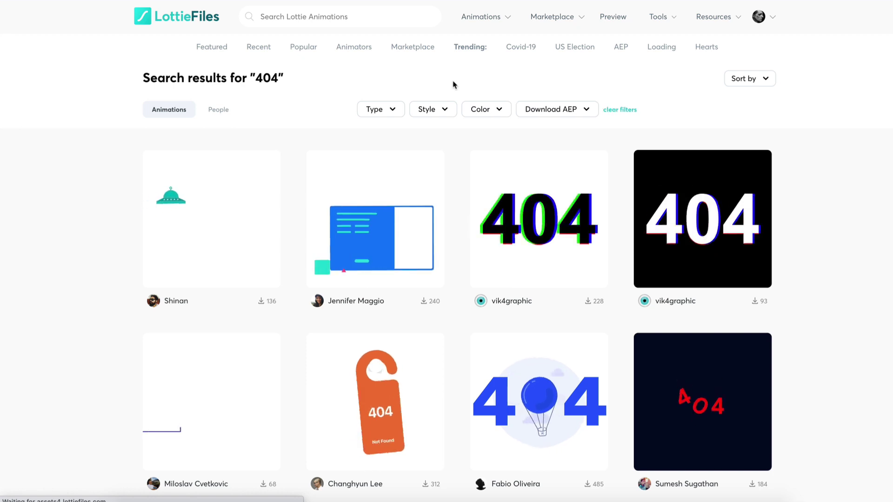
scroll(438, 93, "down", 1)
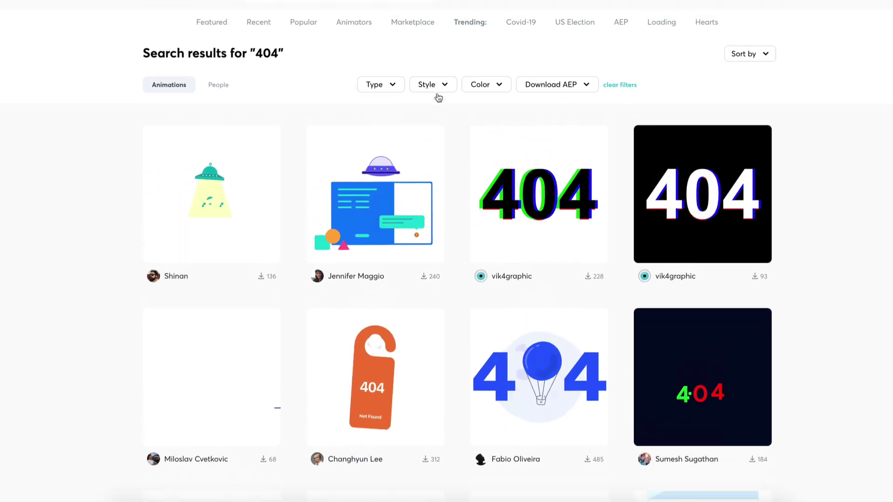
scroll(439, 97, "up", 1)
left_click(386, 110)
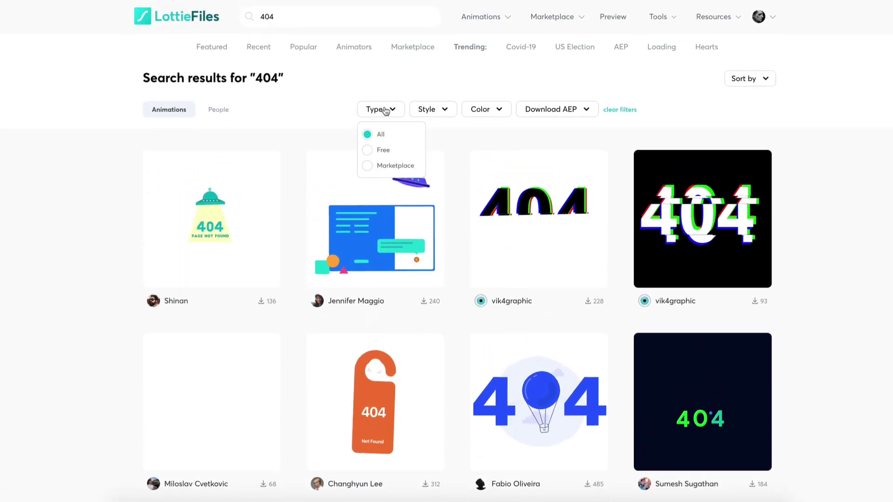
left_click(383, 150)
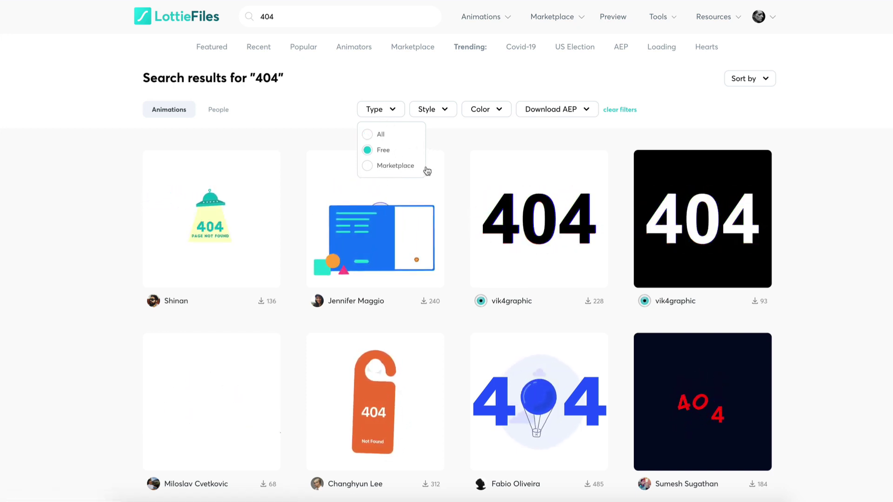
left_click(458, 142)
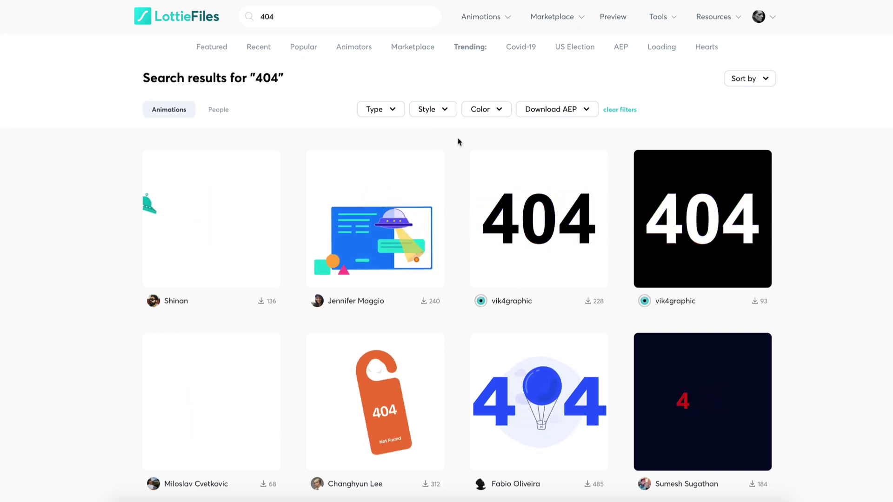
Open the blue 404 animation with the hot-air balloon, copy its Lottie Animation URL and close its details
scroll(458, 142, "down", 4)
scroll(458, 141, "down", 1)
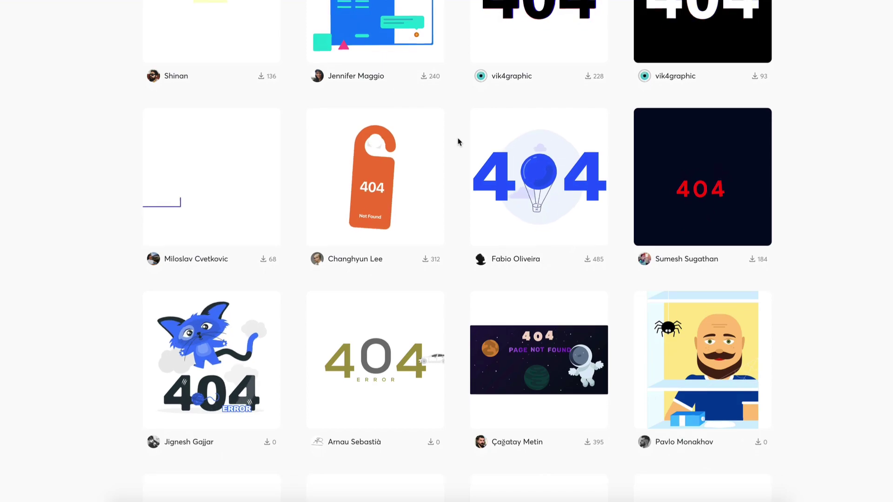
left_click(572, 182)
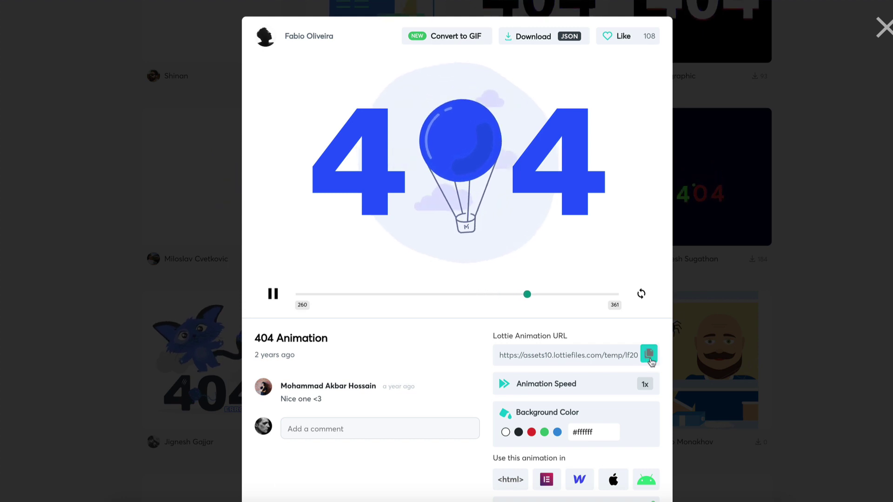
left_click(648, 354)
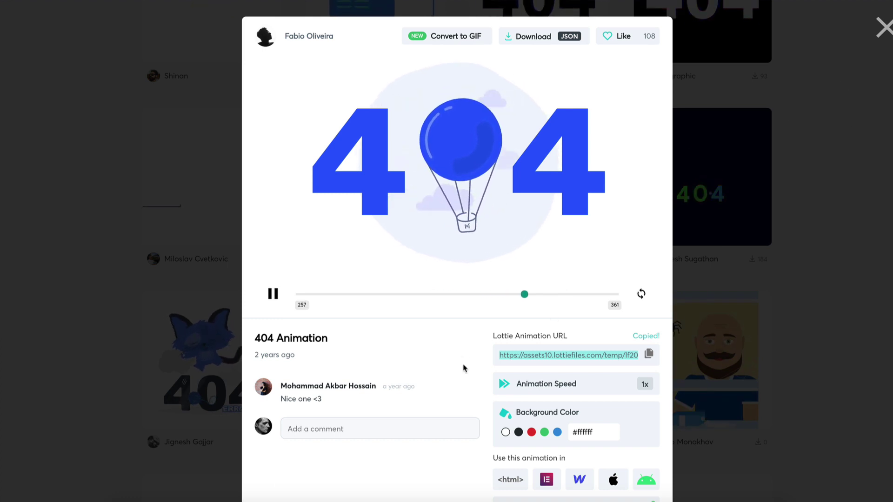
left_click(883, 28)
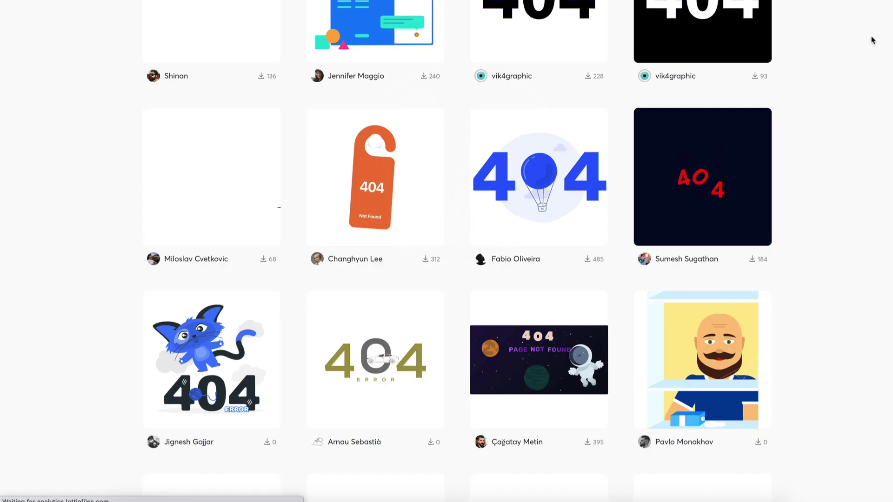
Reopen the blue balloon 404 animation and copy its Lottie Animation URL again
scroll(796, 69, "up", 5)
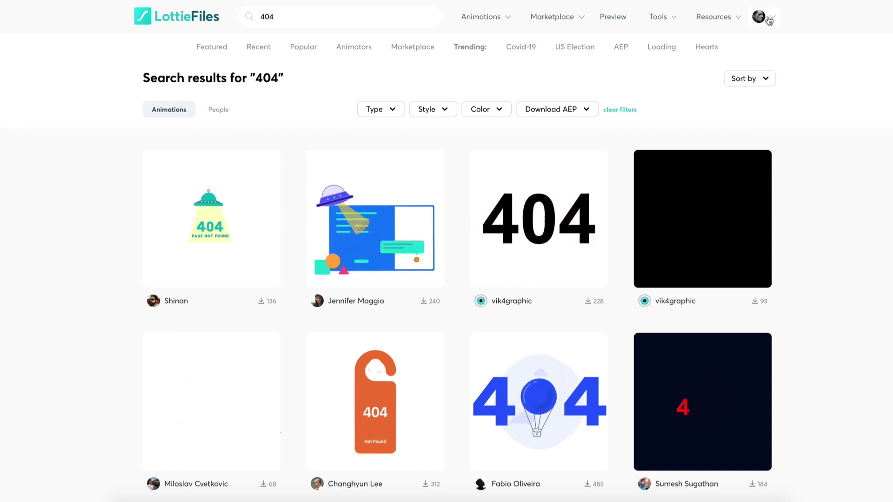
scroll(504, 383, "down", 1)
left_click(504, 383)
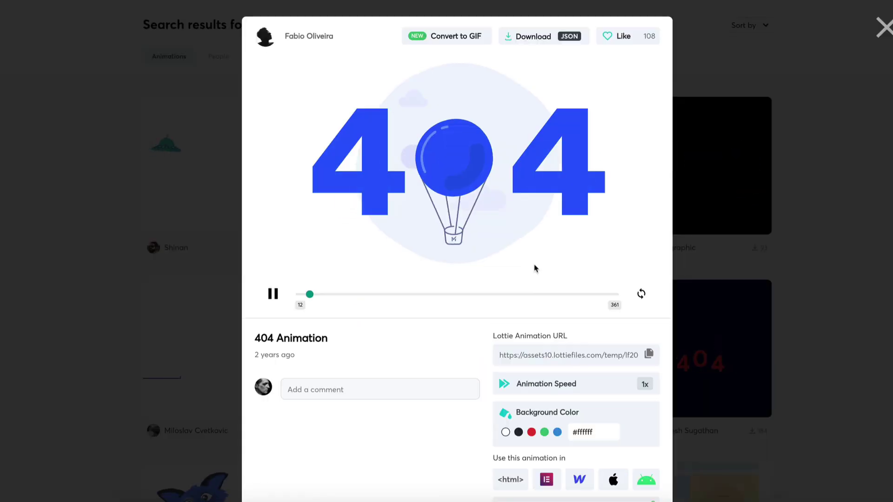
left_click(648, 354)
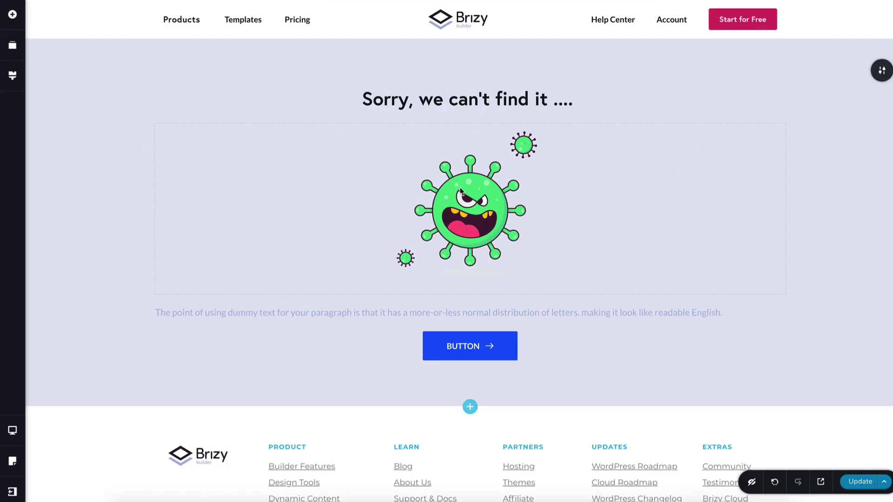
Switch back to Brizy and replace the green virus animation's Lottie link with the copied 404 animation URL
left_click(460, 190)
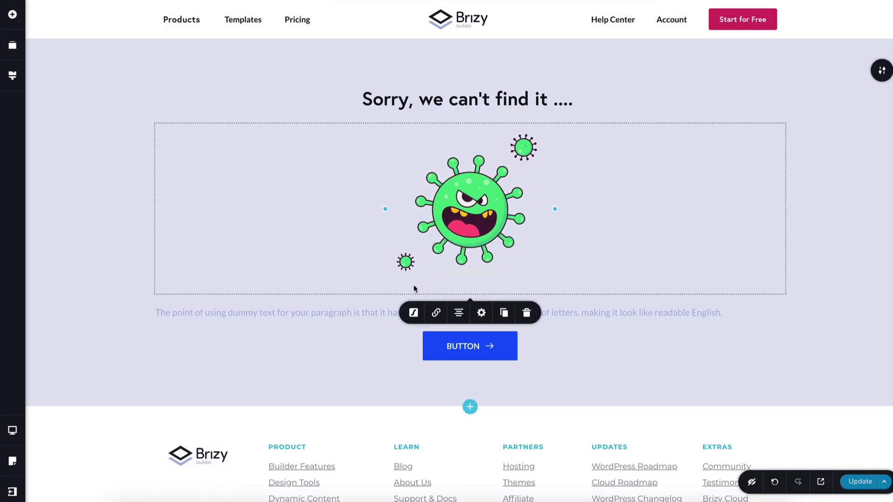
left_click(412, 312)
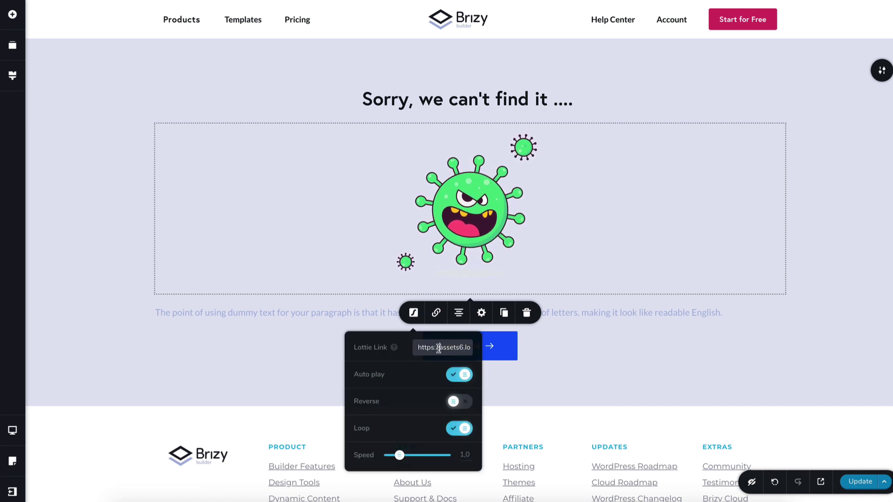
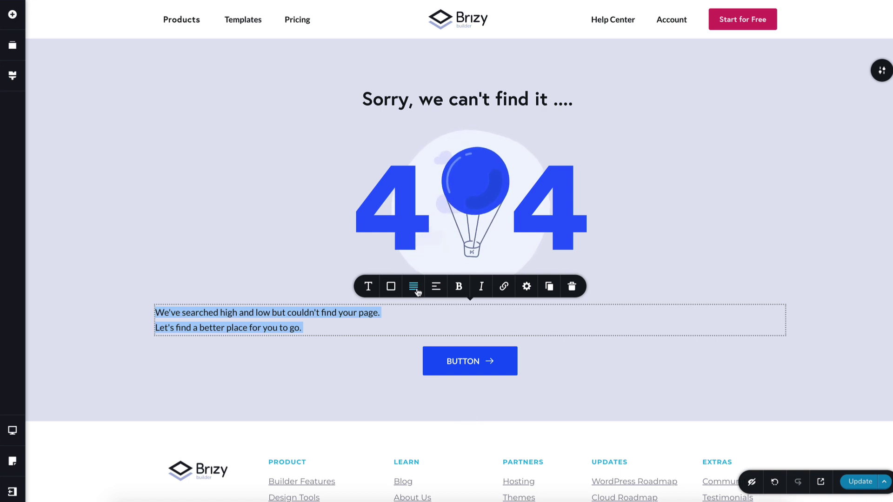
Center the two-line text below the animation and reduce its color opacity to 45%
left_click(417, 291)
left_click(391, 292)
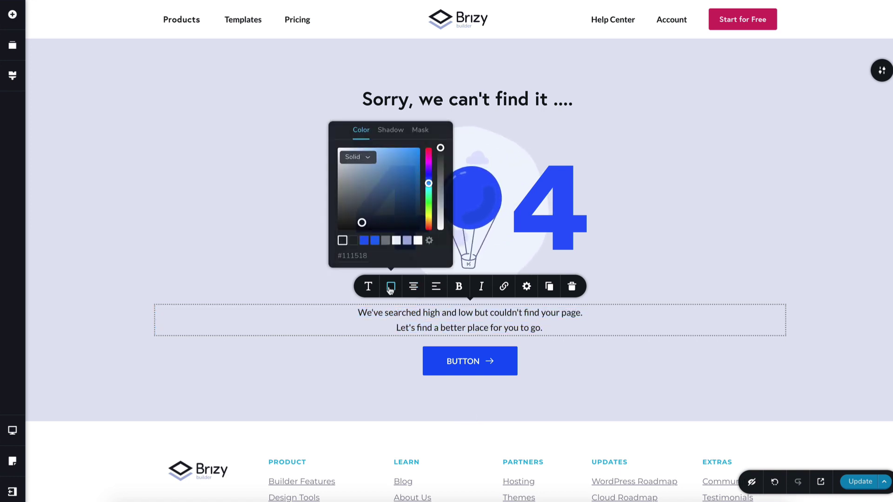
left_click_drag(440, 148, 440, 193)
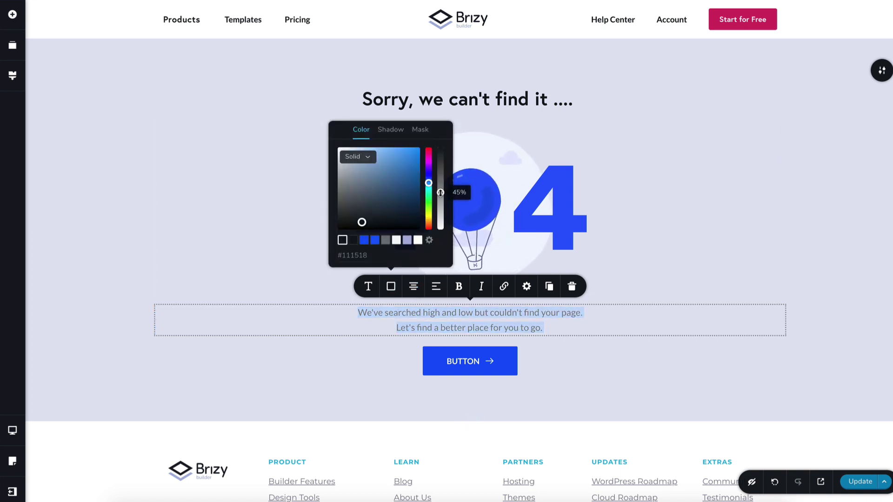
left_click(129, 264)
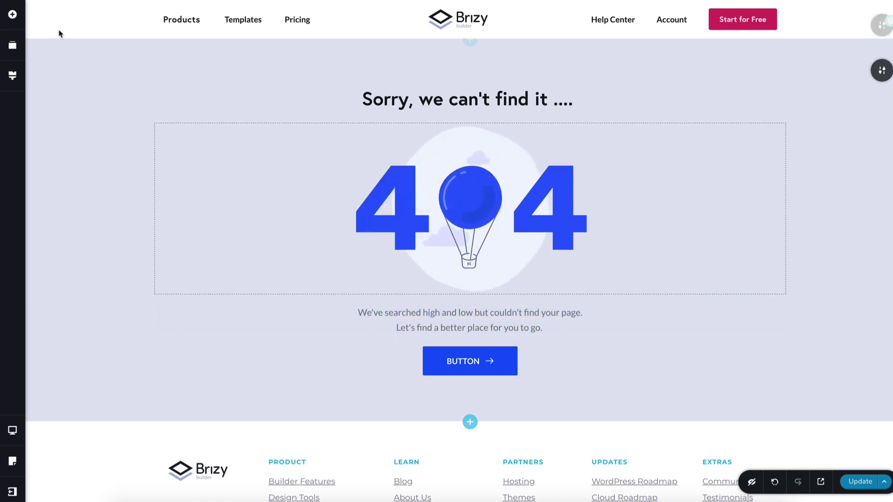
Add a Spacer element between the animation and the lower text, and place a copy of it between the text and the button
left_click(19, 16)
type("sp")
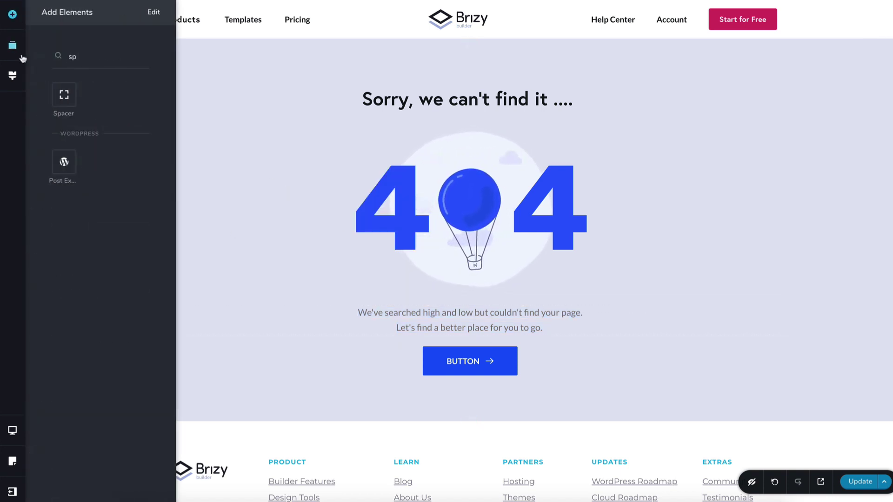
left_click_drag(57, 93, 394, 253)
left_click_drag(448, 275, 470, 314)
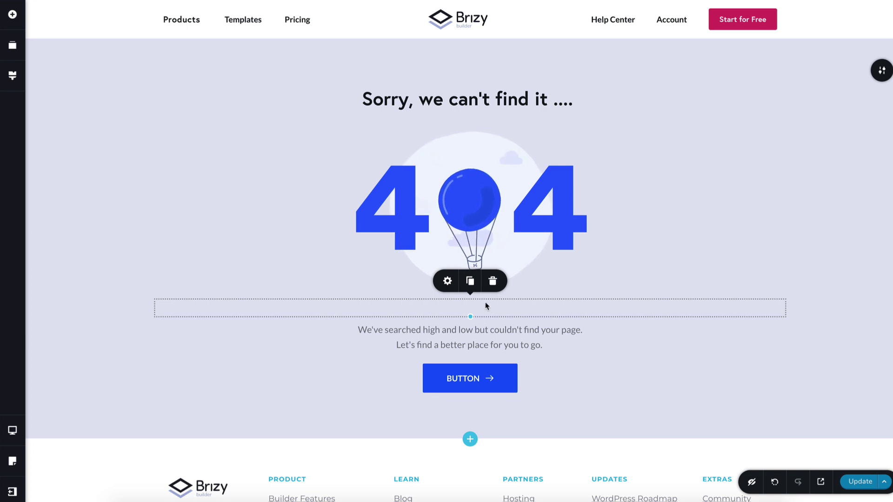
left_click_drag(470, 318, 467, 372)
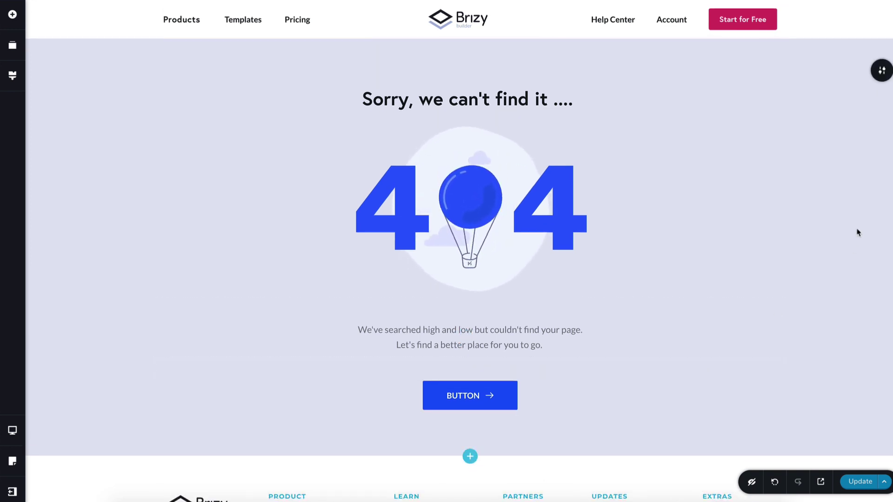
Set the section's height to Full Height and place a copy of the spacer between the heading and the 404 animation
left_click(882, 80)
left_click(834, 71)
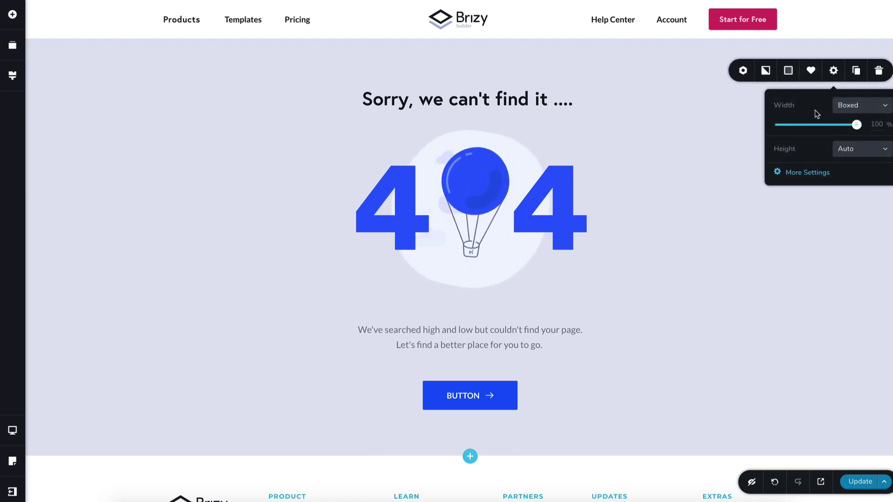
left_click(855, 152)
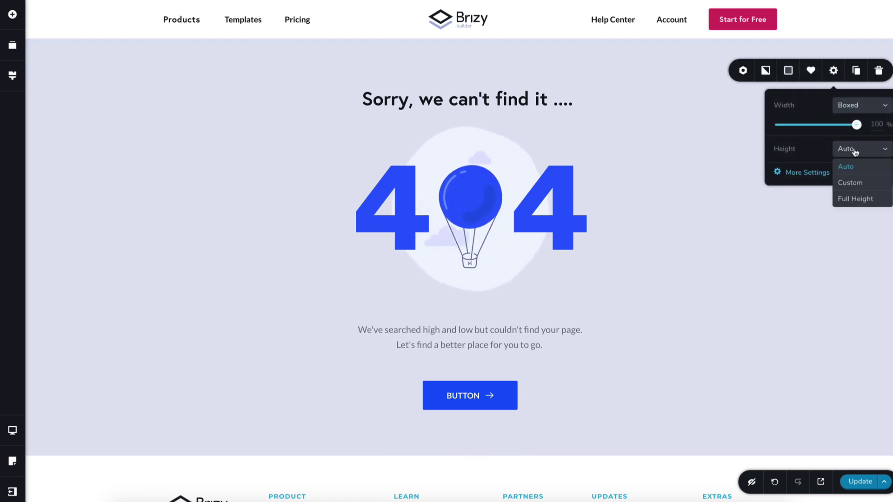
left_click(856, 198)
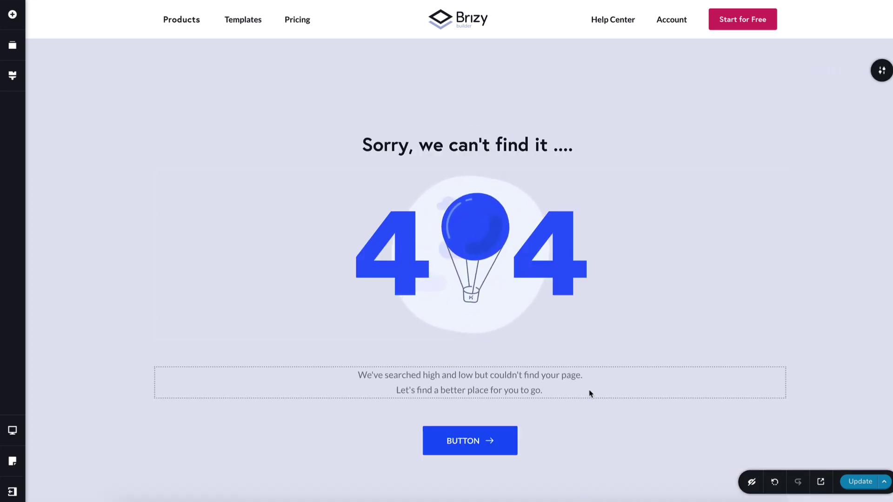
left_click_drag(470, 354, 498, 179)
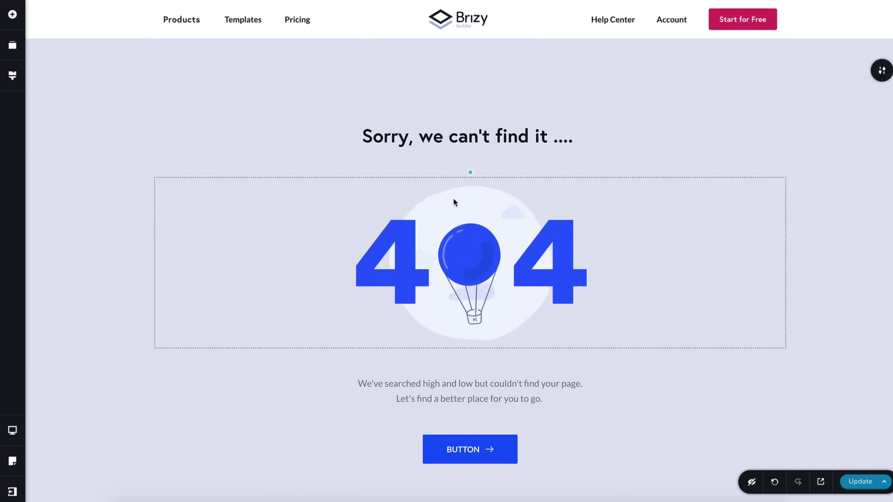
Change the button's label to "Go to Homepage"
double_click(463, 449)
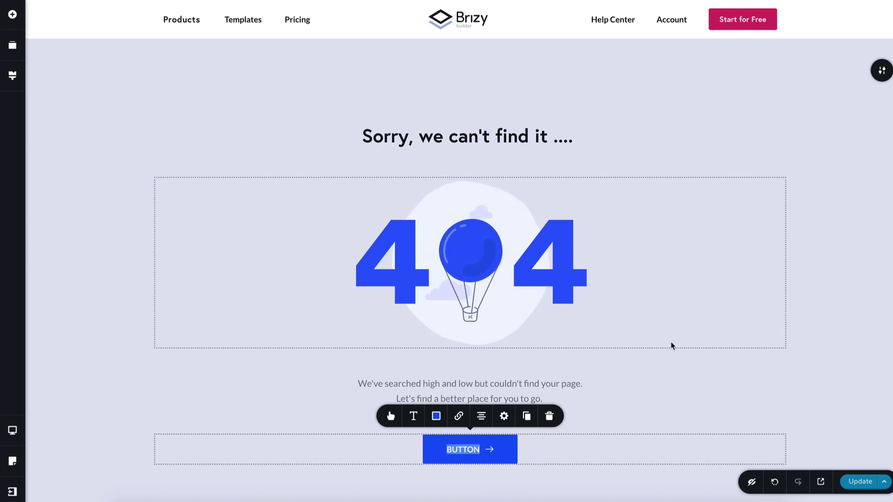
type("Go to Ho")
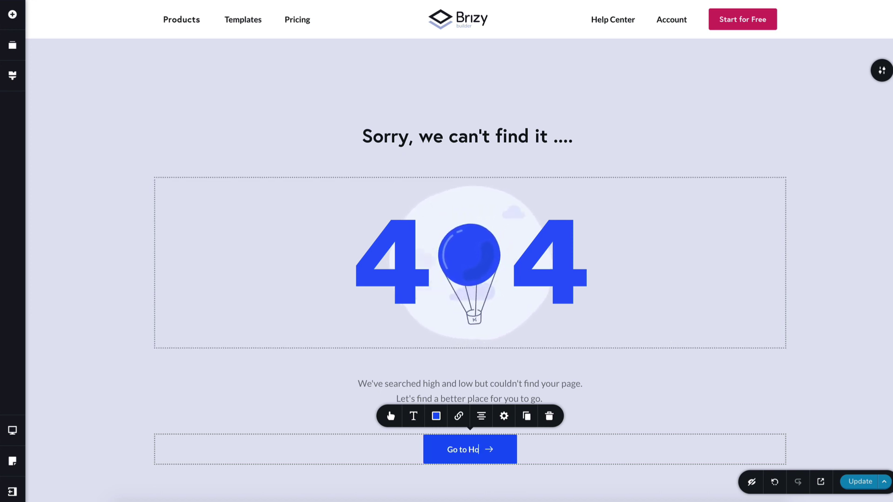
type("meapge")
key("BackSpace")
key("BackSpace")
key("BackSpace")
key("BackSpace")
type("page")
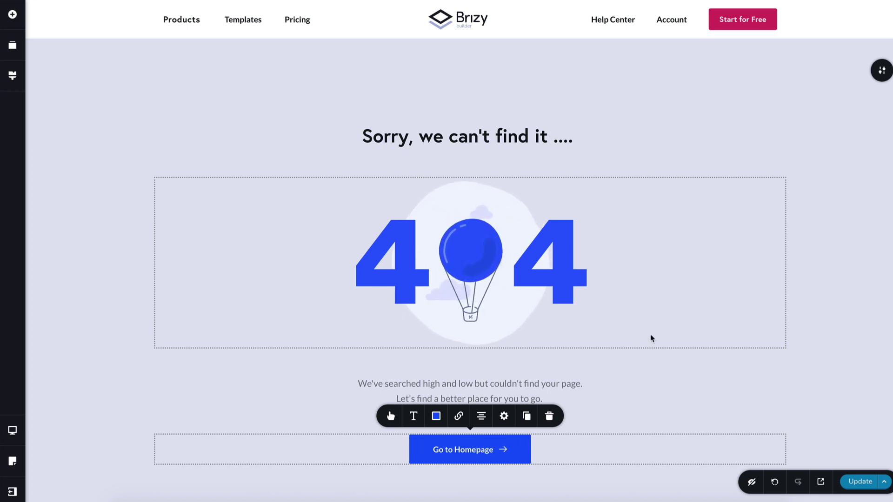
Switch the homepage button to the outline fill style and color its text with the blue palette swatch #1052F9
left_click(390, 416)
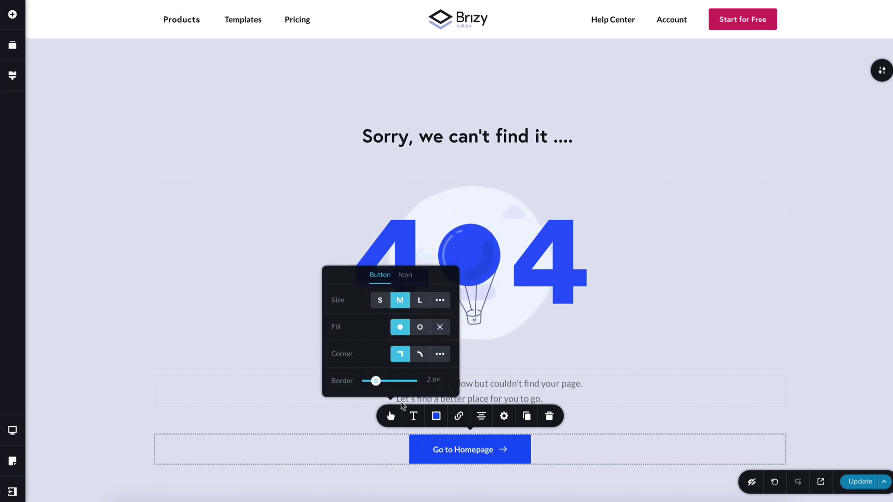
left_click(420, 328)
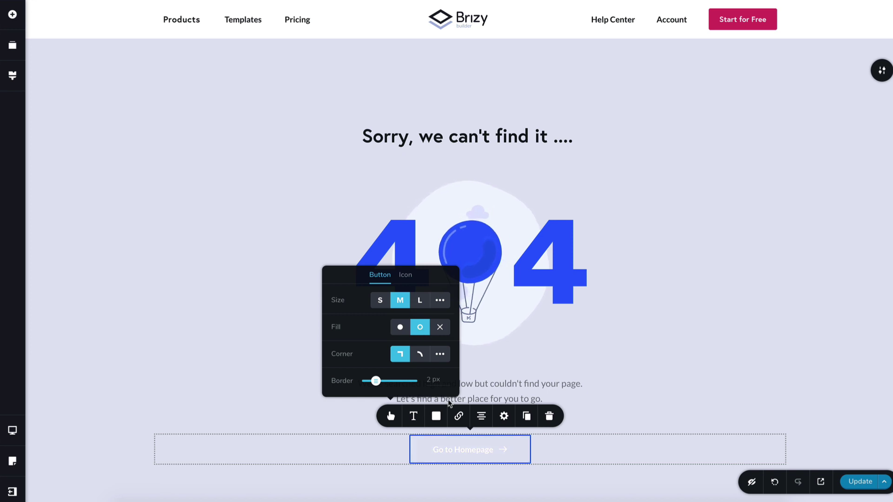
left_click(437, 418)
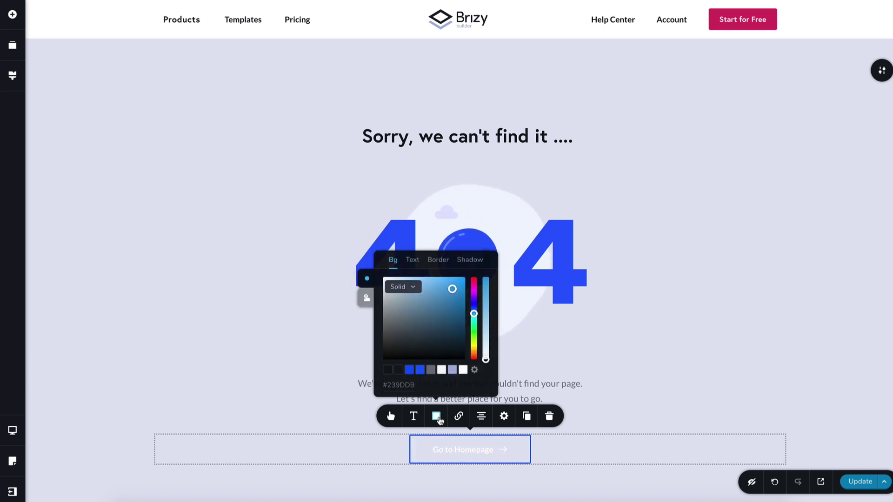
left_click(413, 261)
left_click(410, 370)
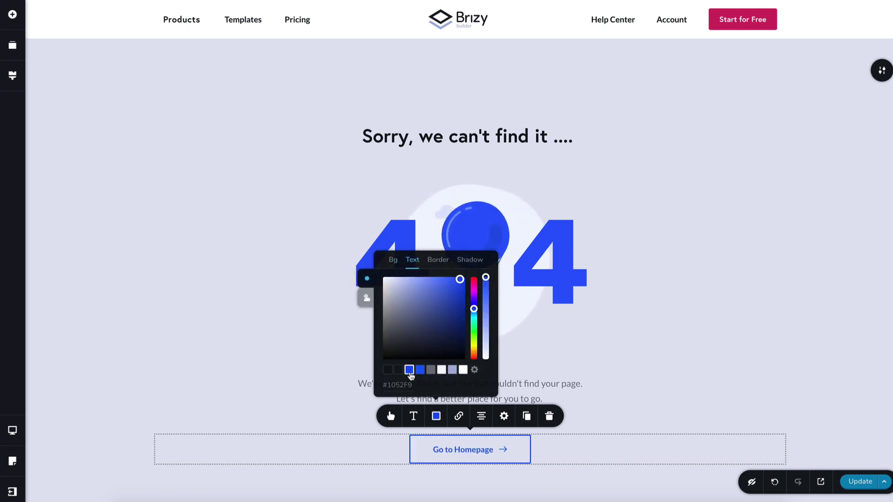
Give the homepage button a custom size with a width of 28 px and a height of 12 px
left_click(390, 416)
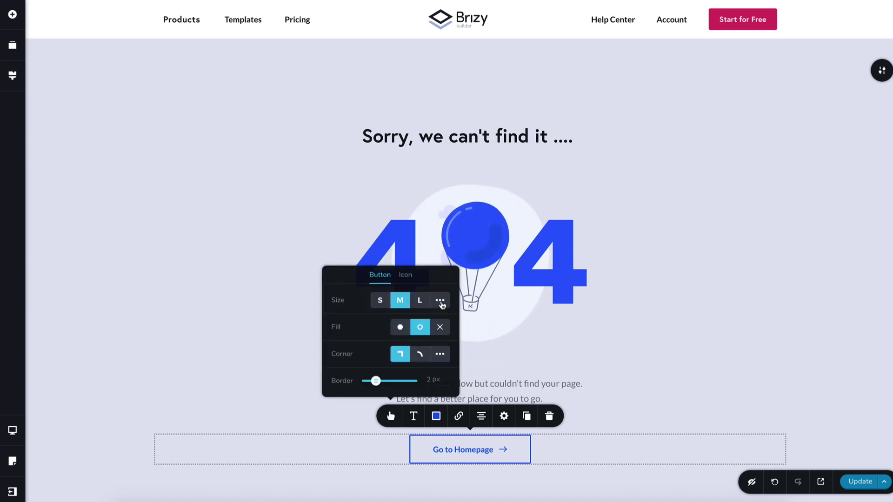
left_click(440, 301)
left_click_drag(386, 291, 382, 291)
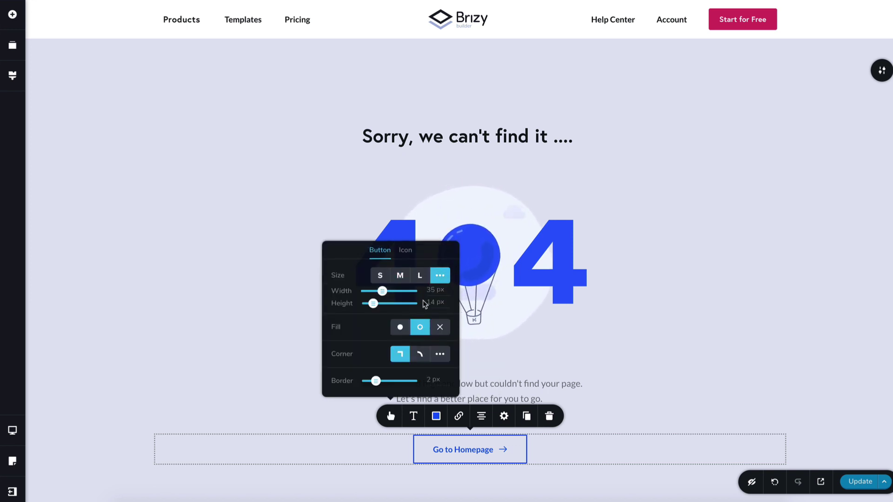
double_click(430, 289)
type("28")
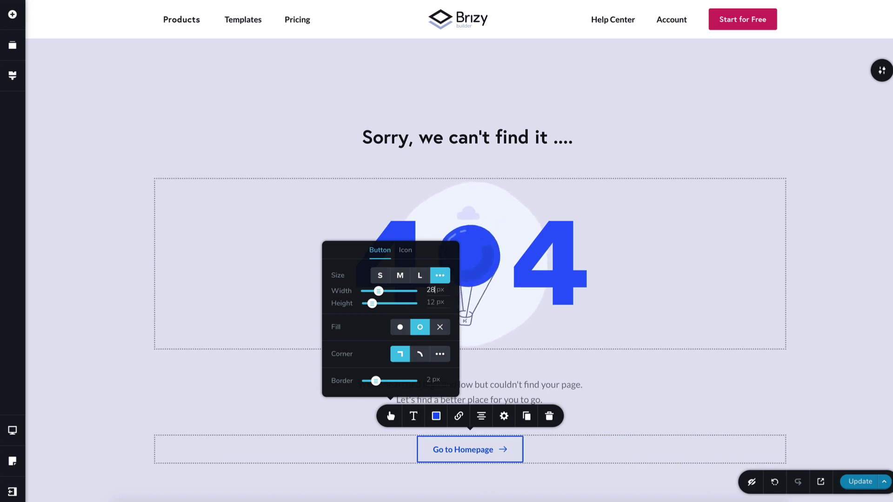
left_click(845, 360)
Save the updated 404 template and return to the list of Brizy templates in the WordPress dashboard
scroll(760, 195, "down", 2)
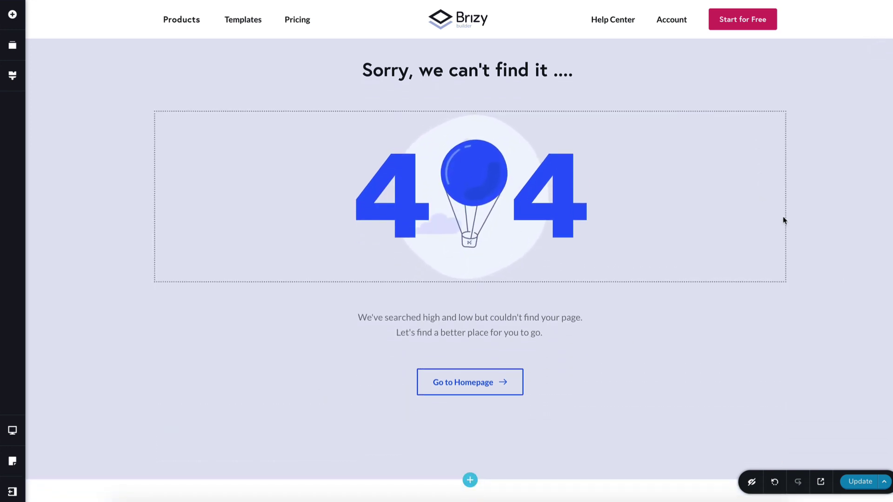
scroll(784, 221, "up", 2)
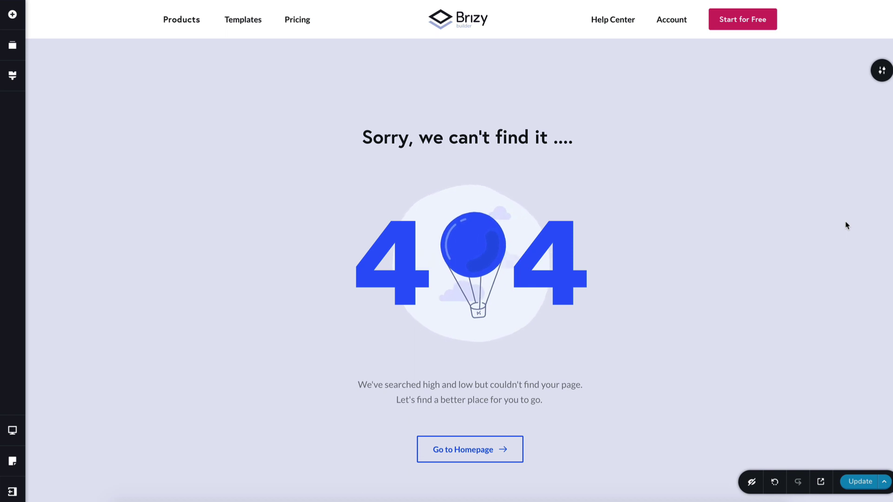
left_click(860, 483)
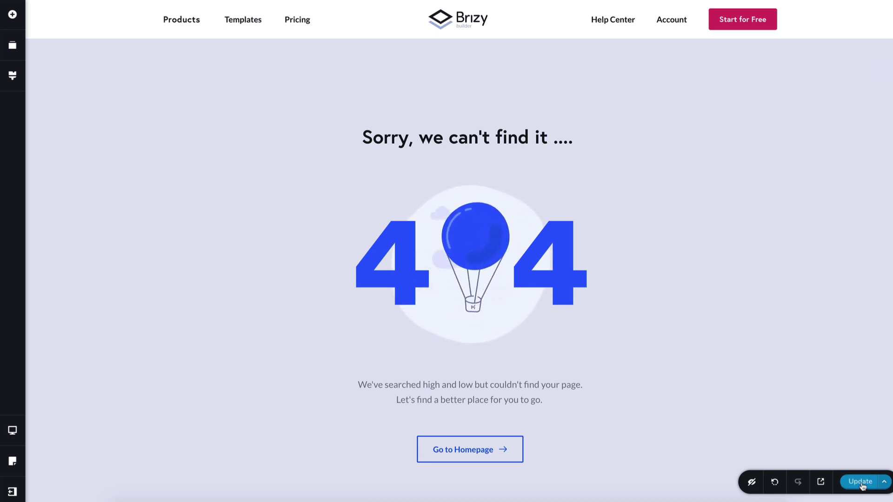
left_click(13, 492)
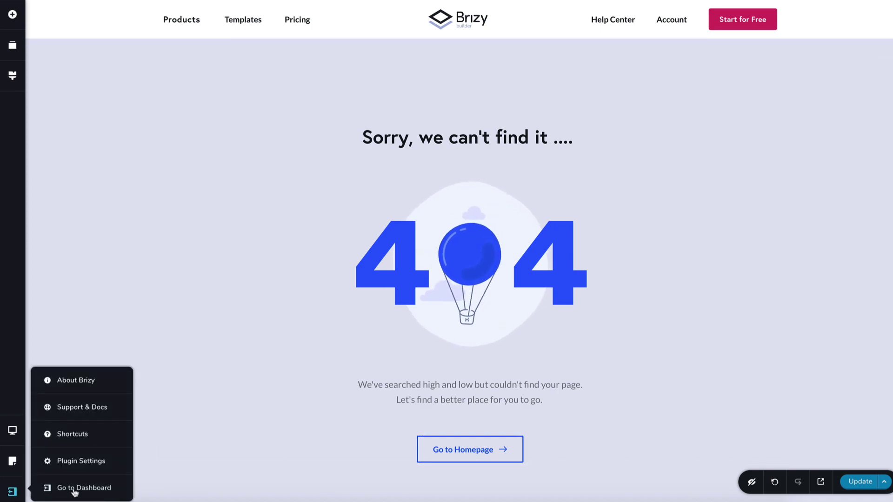
left_click(60, 489)
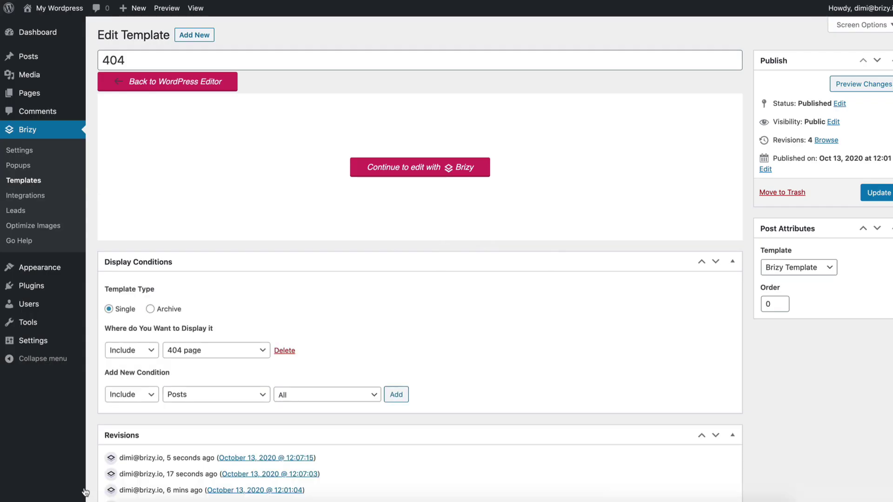
left_click(37, 181)
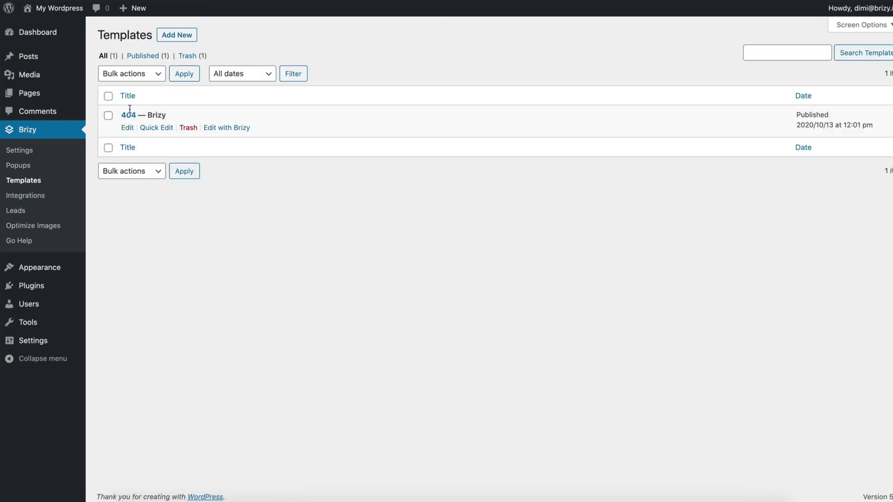
Visit the live site and load the nonexistent address /adfadfgadg to review the custom 404 page
mouse_move(60, 10)
left_click(47, 29)
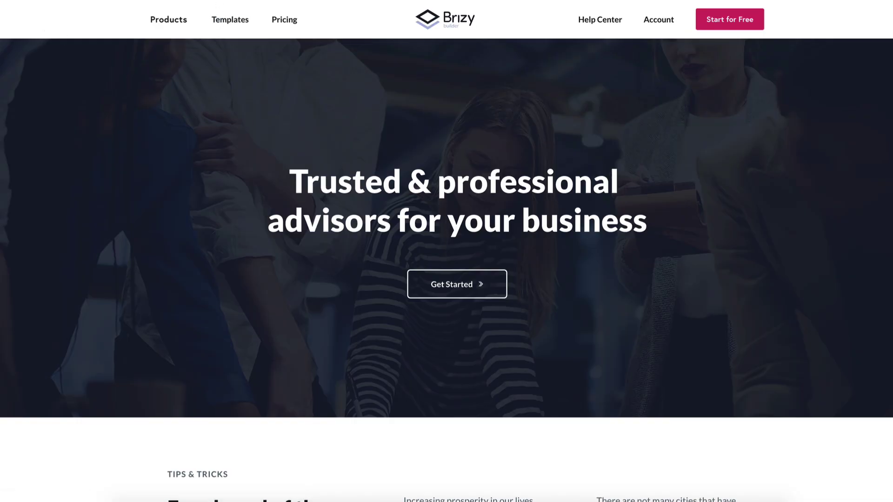
key("super+l")
type("/adfadfgadg")
key("Return")
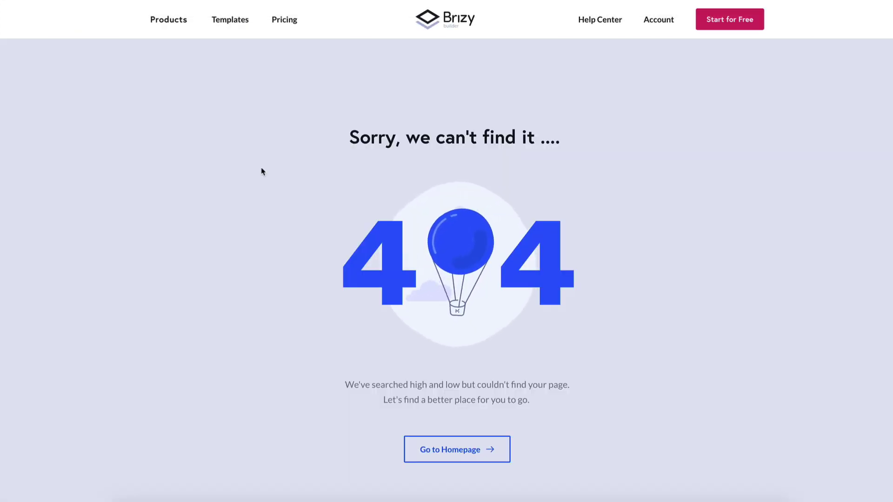
scroll(293, 165, "down", 3)
scroll(293, 165, "up", 3)
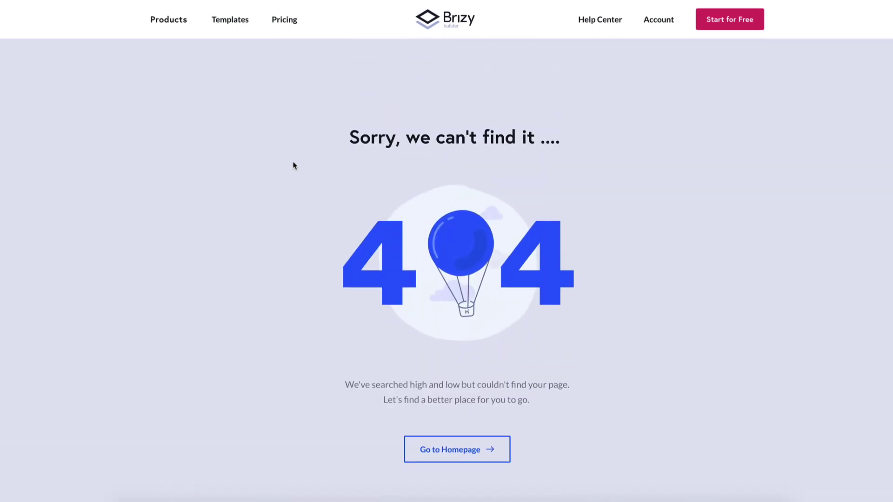